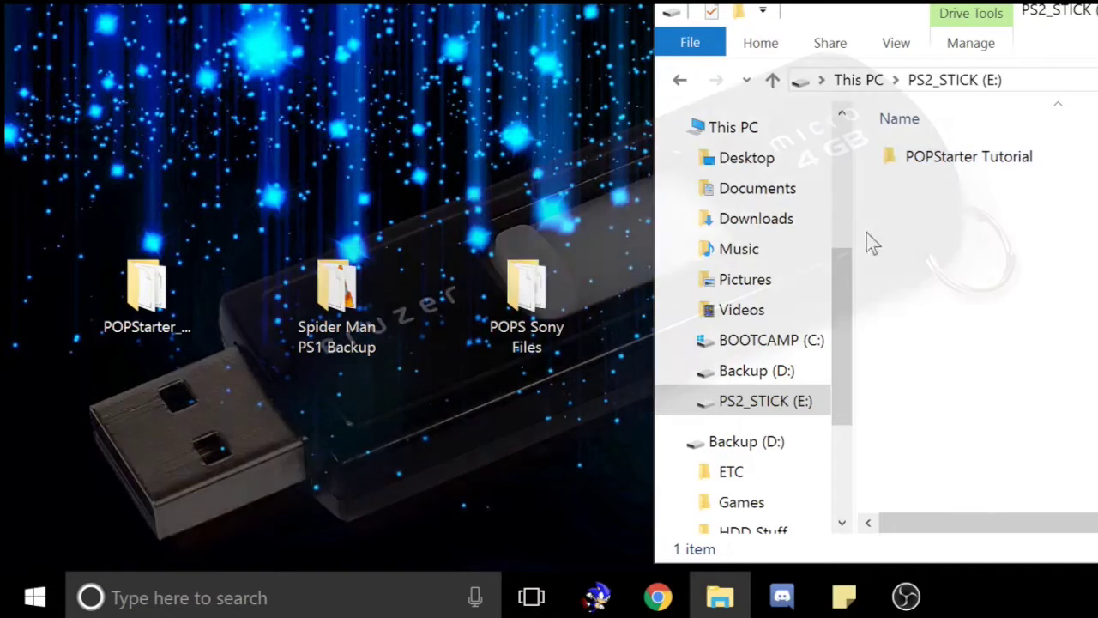
- Open POPStarter Tutorial on PS2_STICK (E:) and drag the desktop POPS Sony Files folder into it
{"action": "double_click", "coordinate": [959, 161]}
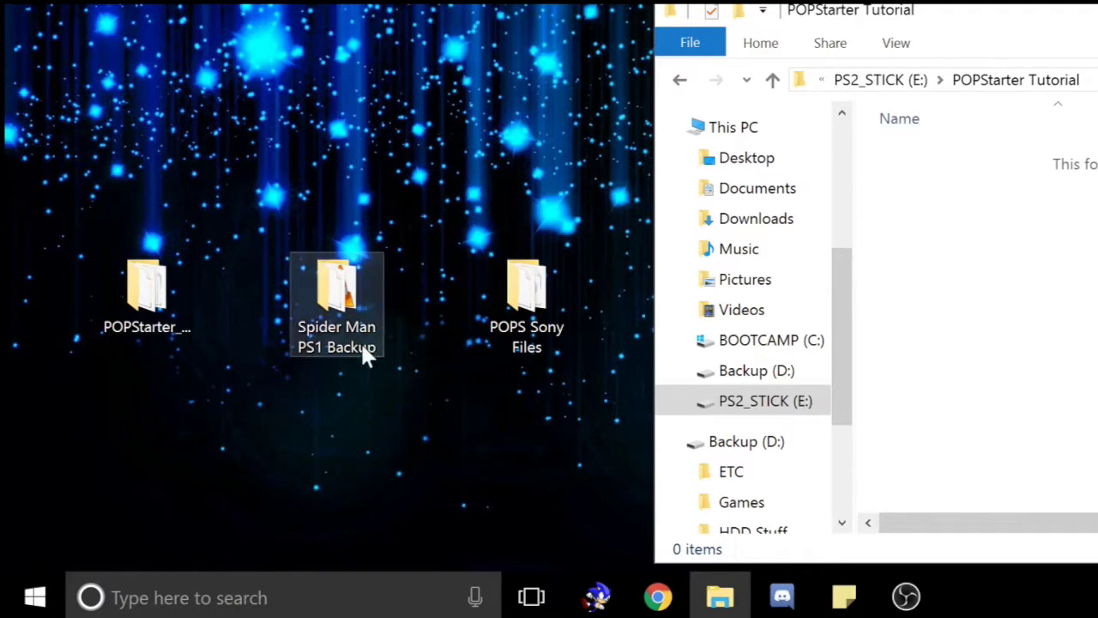
{"action": "left_click", "coordinate": [535, 305]}
{"action": "double_click", "coordinate": [534, 306]}
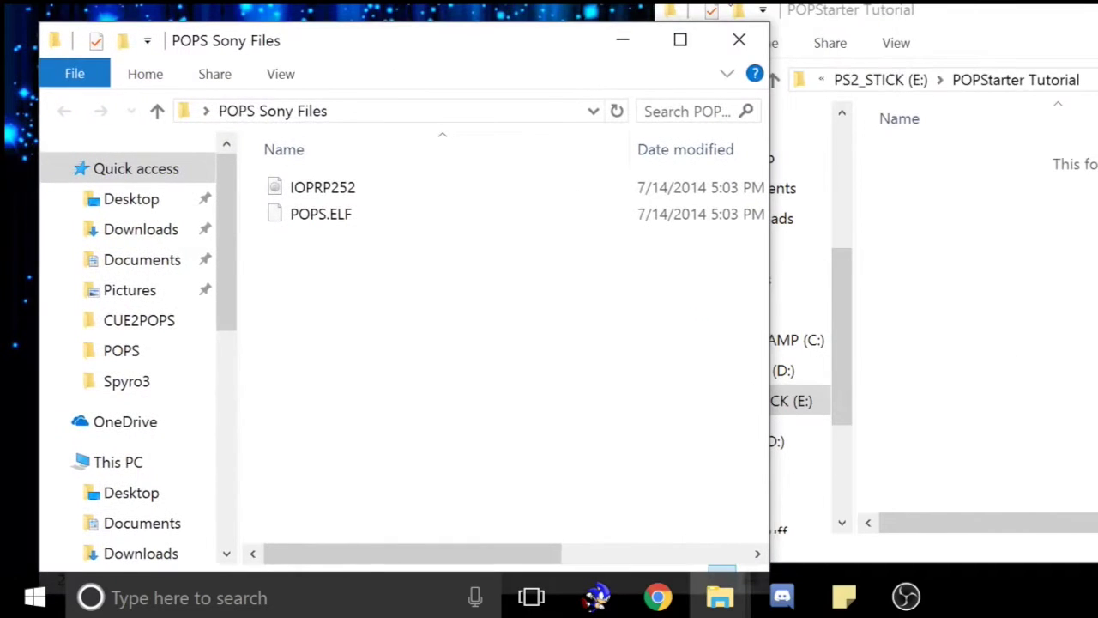
{"action": "left_click", "coordinate": [740, 40]}
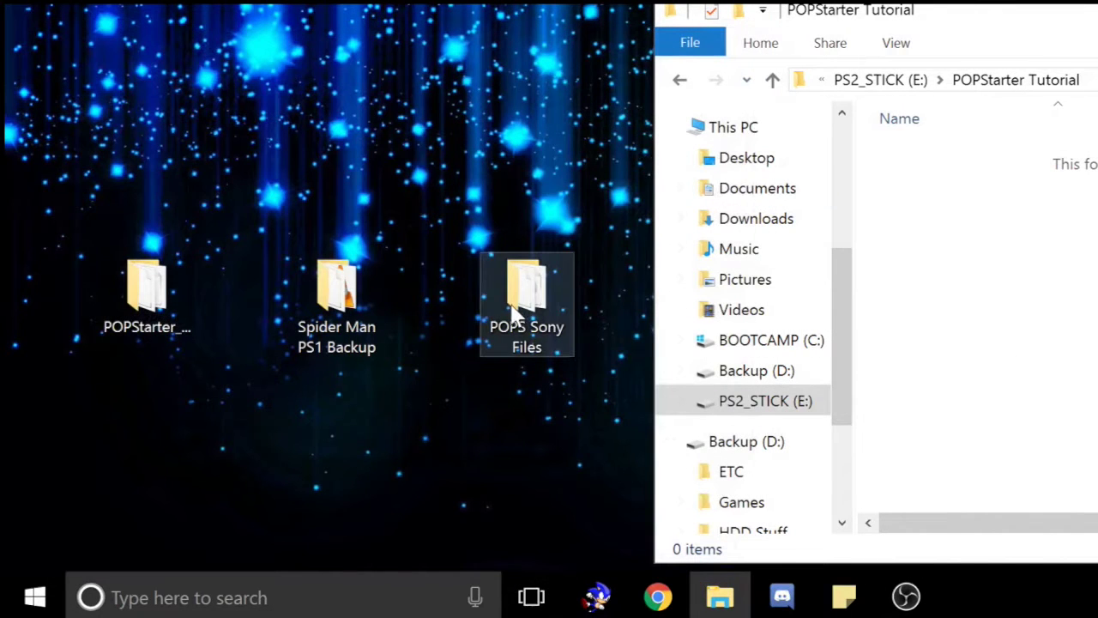
{"action": "left_click_drag", "start_coordinate": [512, 313], "coordinate": [1034, 271]}
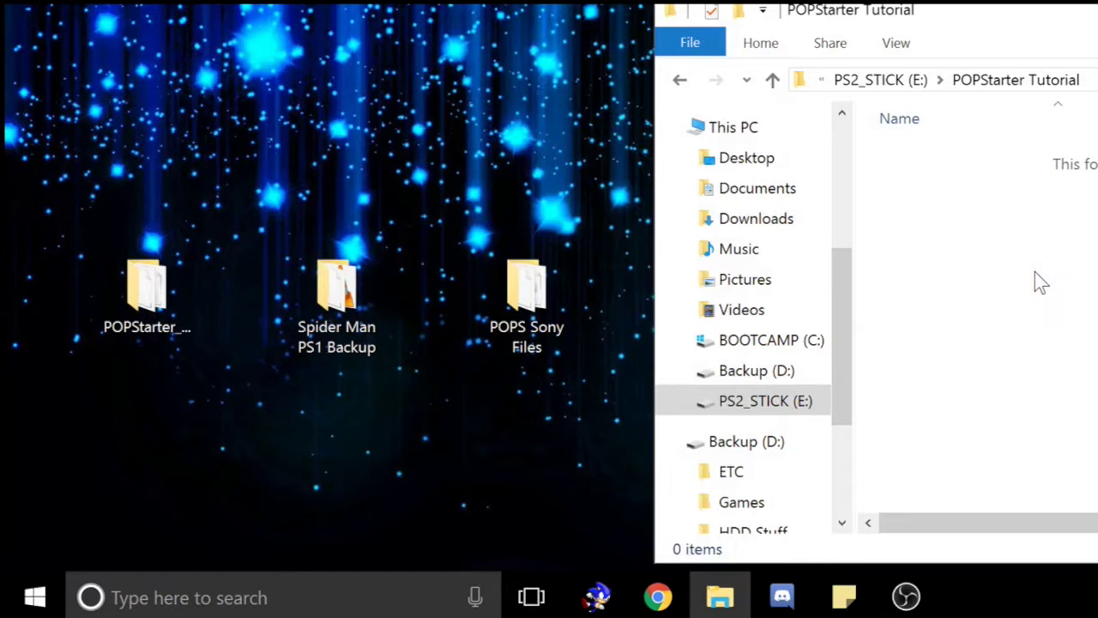
- Copy both Spider-Man backup files into the POPStarter CUE2POPS folder
{"action": "double_click", "coordinate": [341, 296]}
{"action": "left_click_drag", "start_coordinate": [343, 293], "coordinate": [338, 164]}
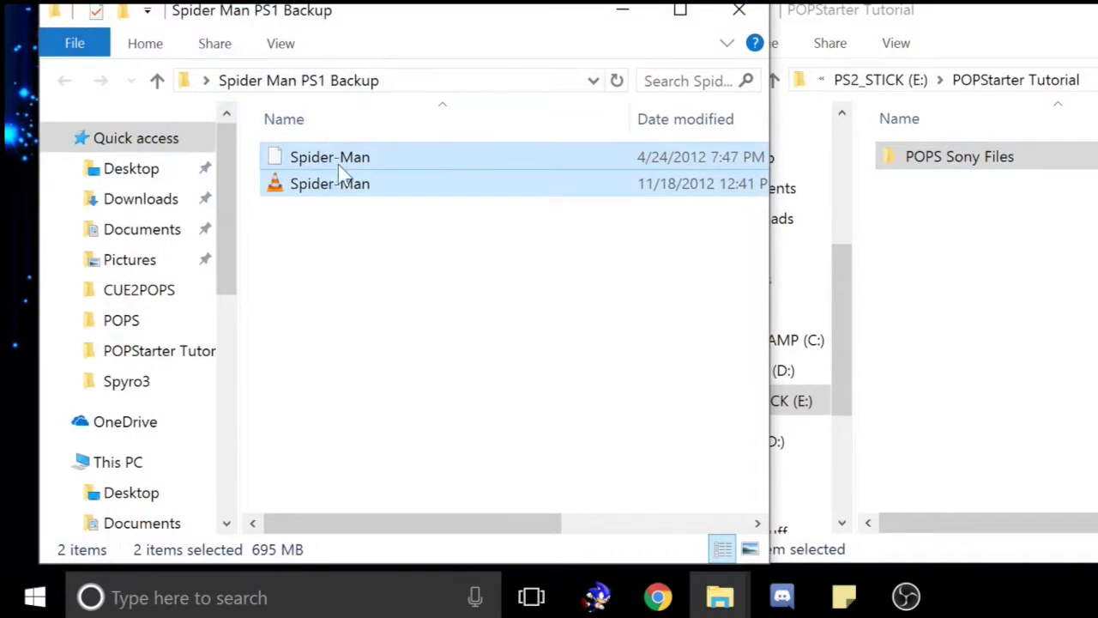
{"action": "right_click", "coordinate": [339, 158]}
{"action": "left_click", "coordinate": [400, 10]}
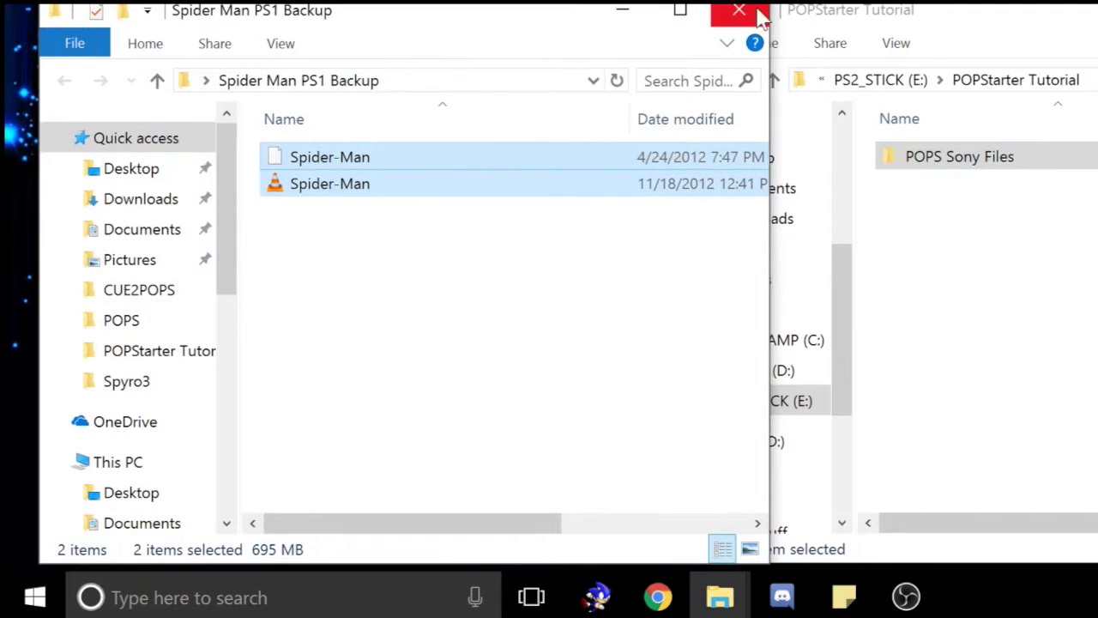
{"action": "left_click", "coordinate": [741, 13]}
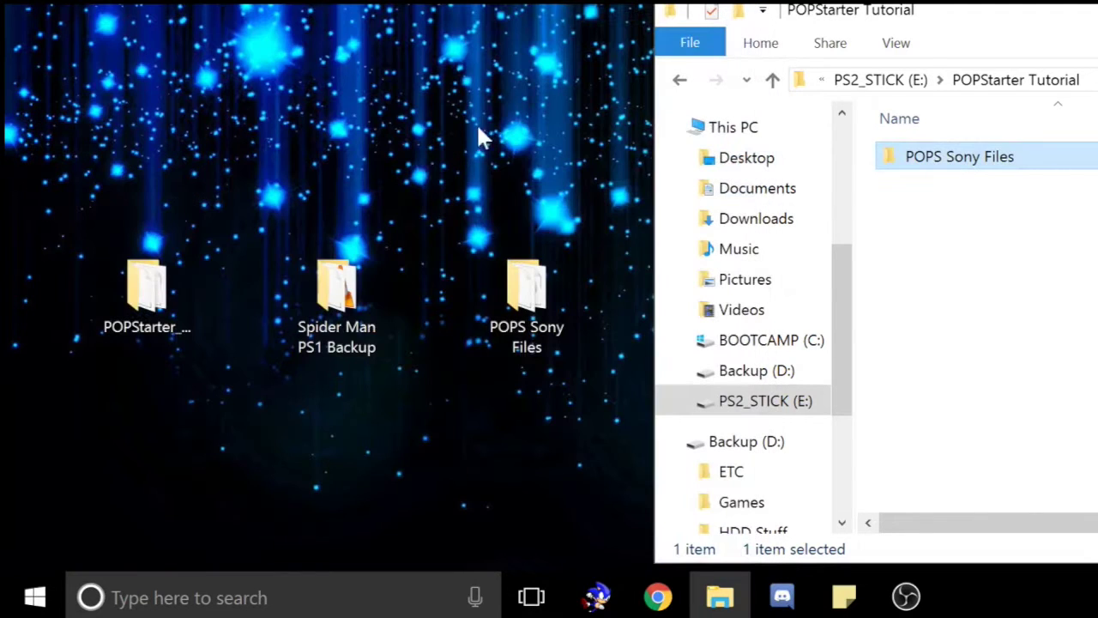
{"action": "double_click", "coordinate": [157, 315]}
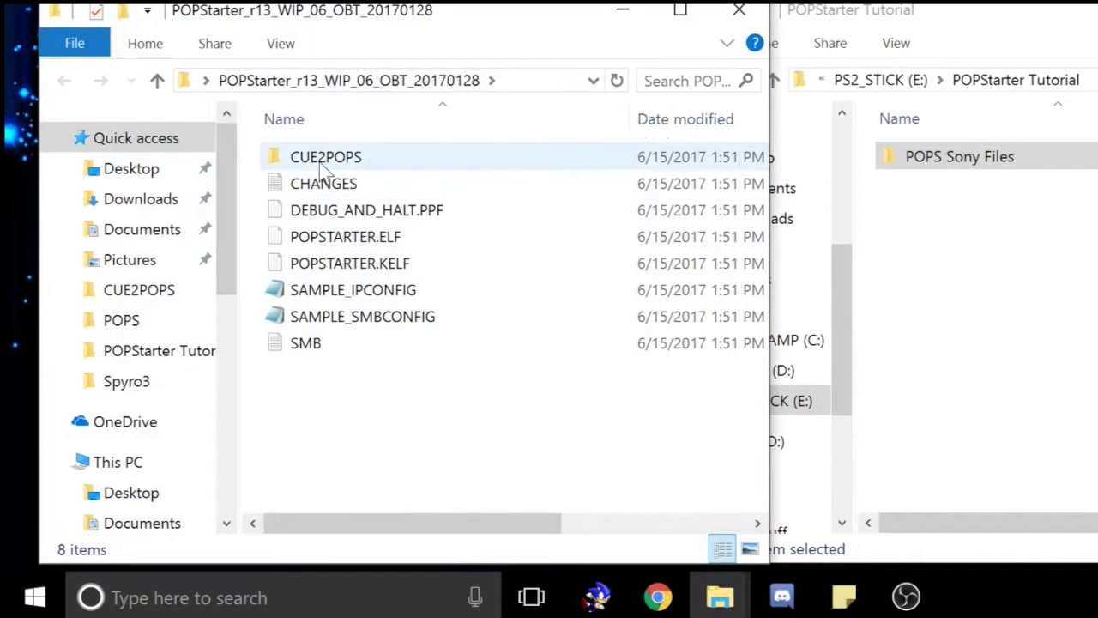
{"action": "double_click", "coordinate": [324, 163]}
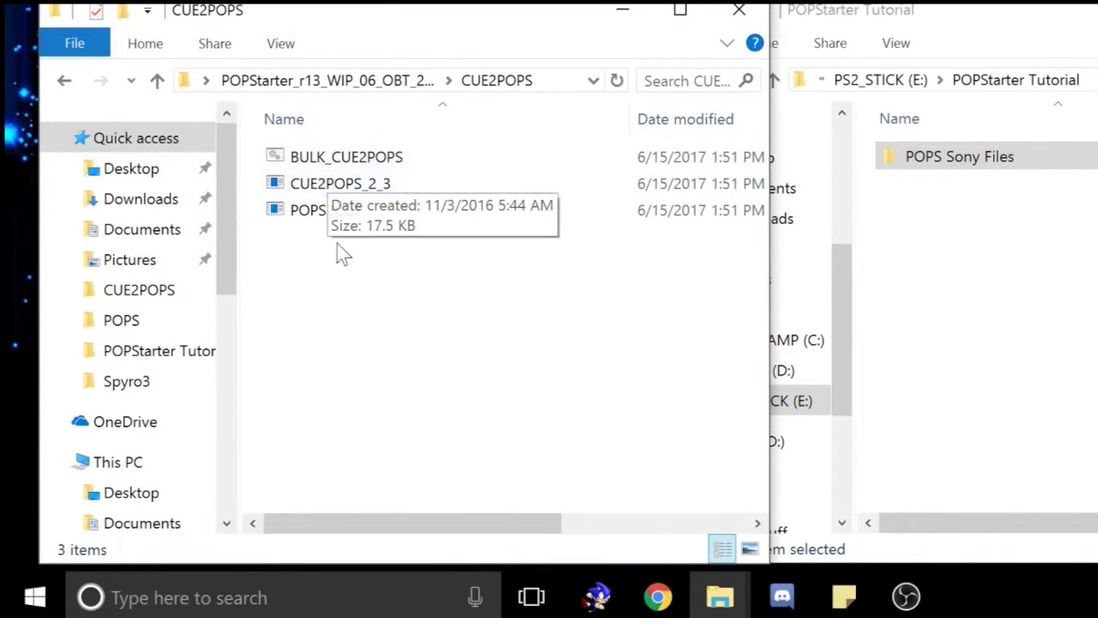
{"action": "right_click", "coordinate": [340, 291]}
{"action": "left_click", "coordinate": [433, 110]}
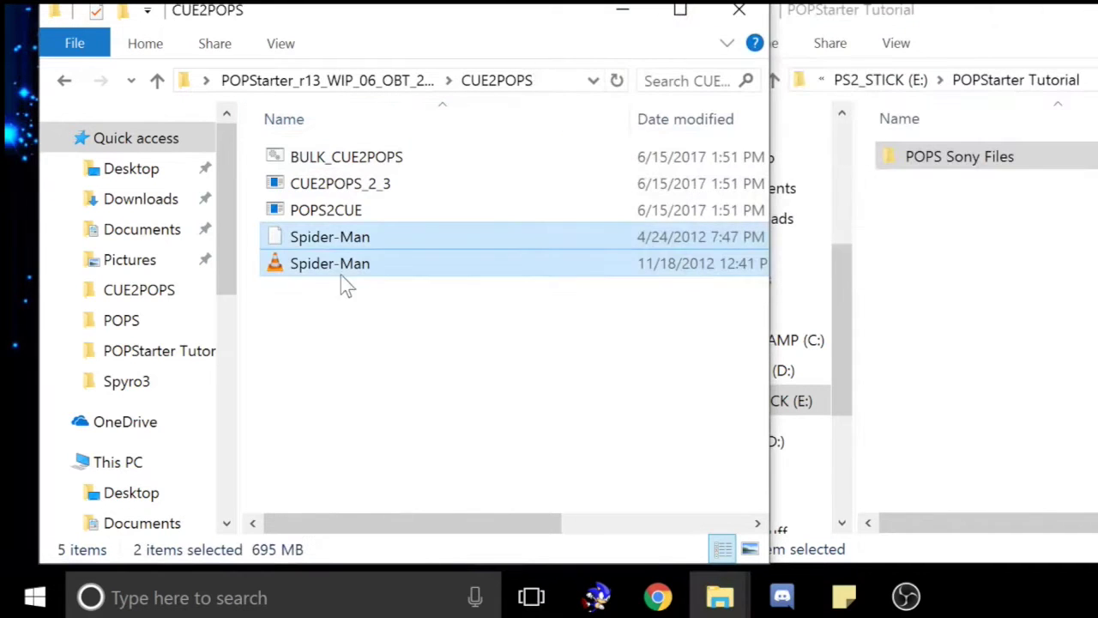
- Convert the Spider-Man cue file by dropping it onto CUE2POPS_2_3
{"action": "left_click", "coordinate": [329, 289]}
{"action": "left_click", "coordinate": [335, 266]}
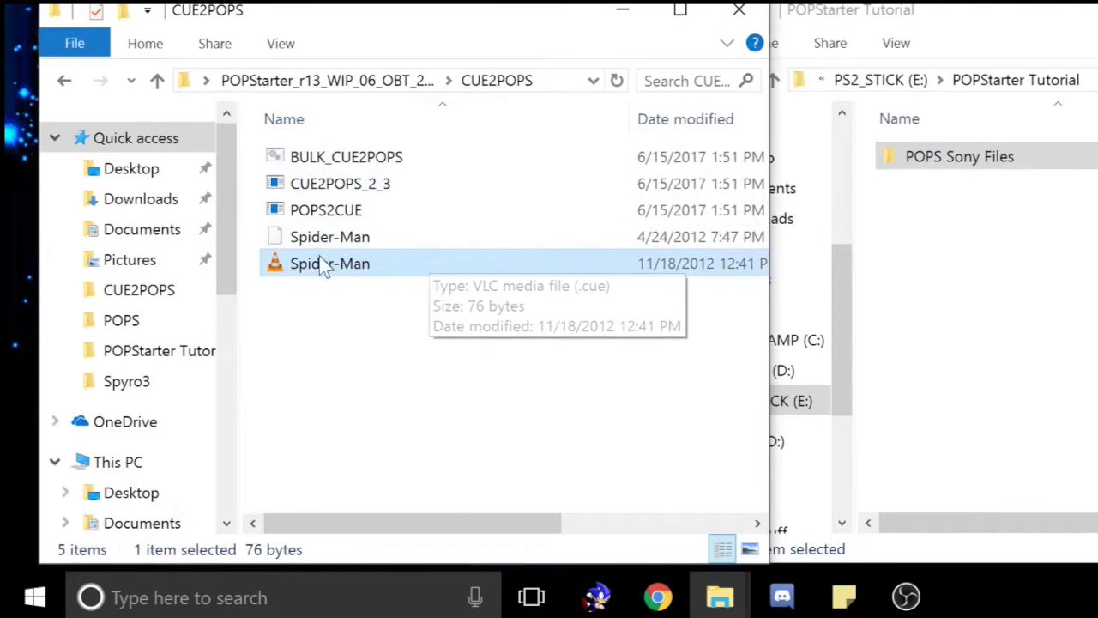
{"action": "left_click_drag", "start_coordinate": [322, 266], "coordinate": [327, 183]}
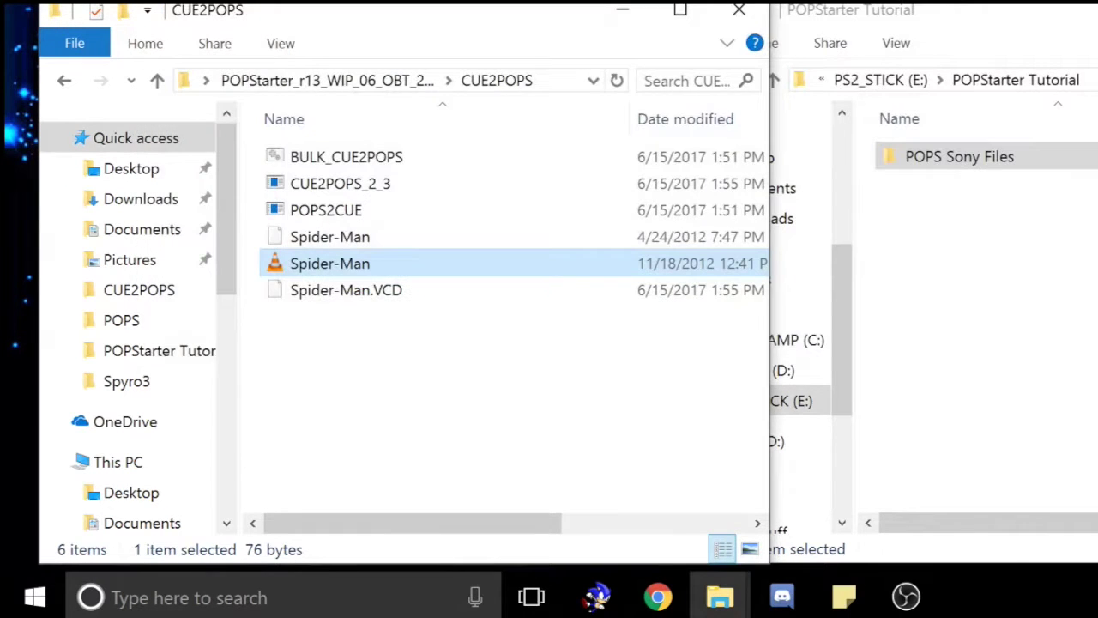
- Delete the original Spider-Man cue and bin files, then copy Spider-Man.VCD to POPStarter Tutorial
{"action": "left_click", "coordinate": [373, 294]}
{"action": "left_click", "coordinate": [363, 261]}
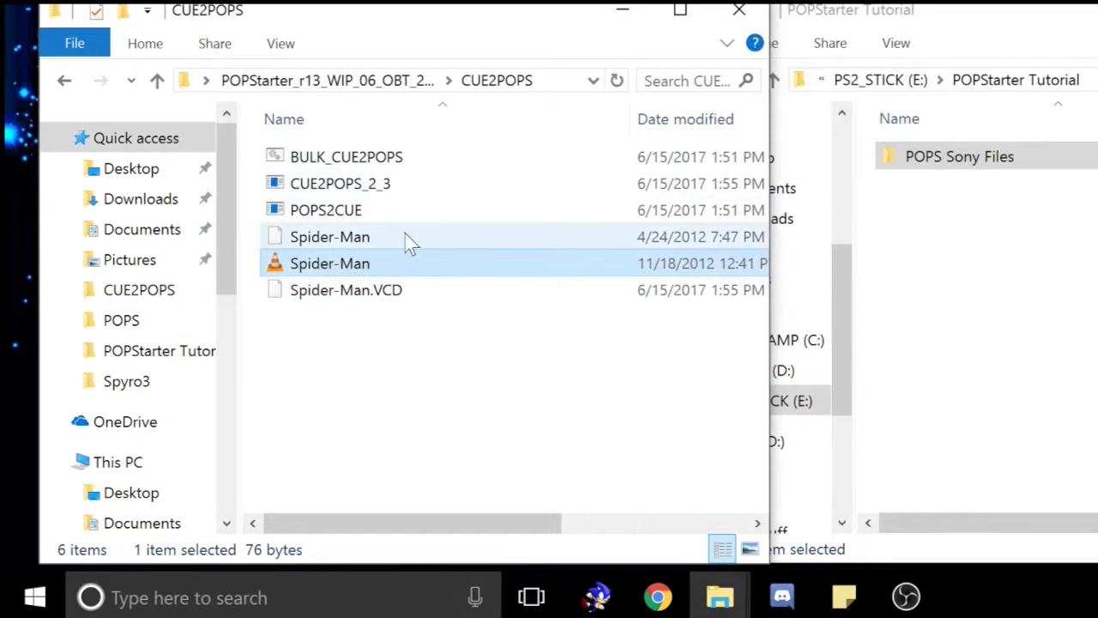
{"action": "left_click", "coordinate": [358, 244], "text": "ctrl"}
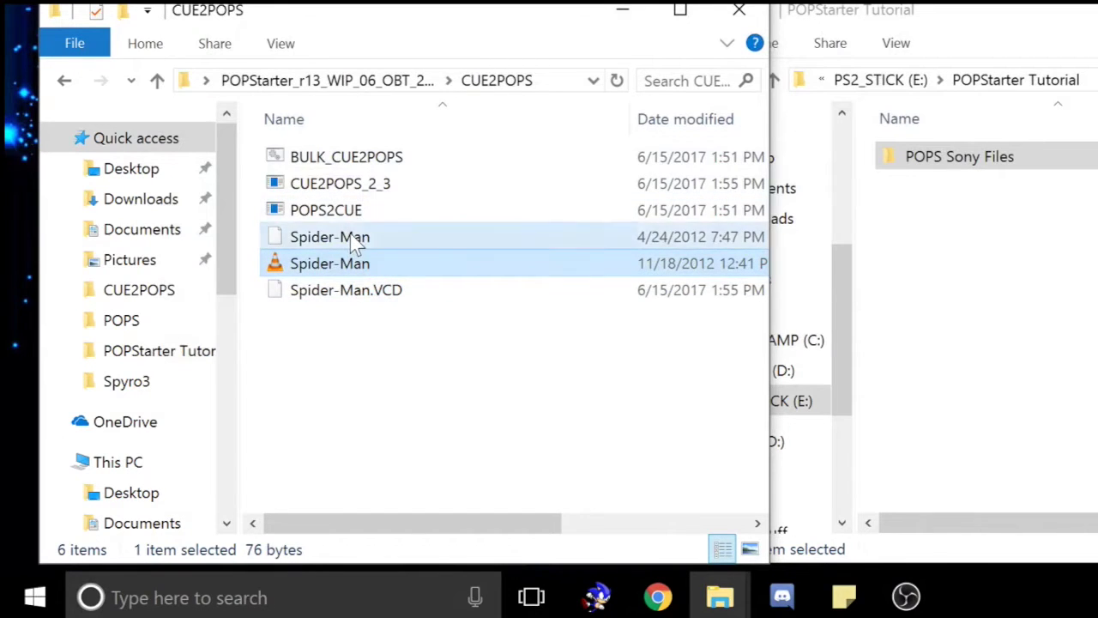
{"action": "right_click", "coordinate": [380, 233]}
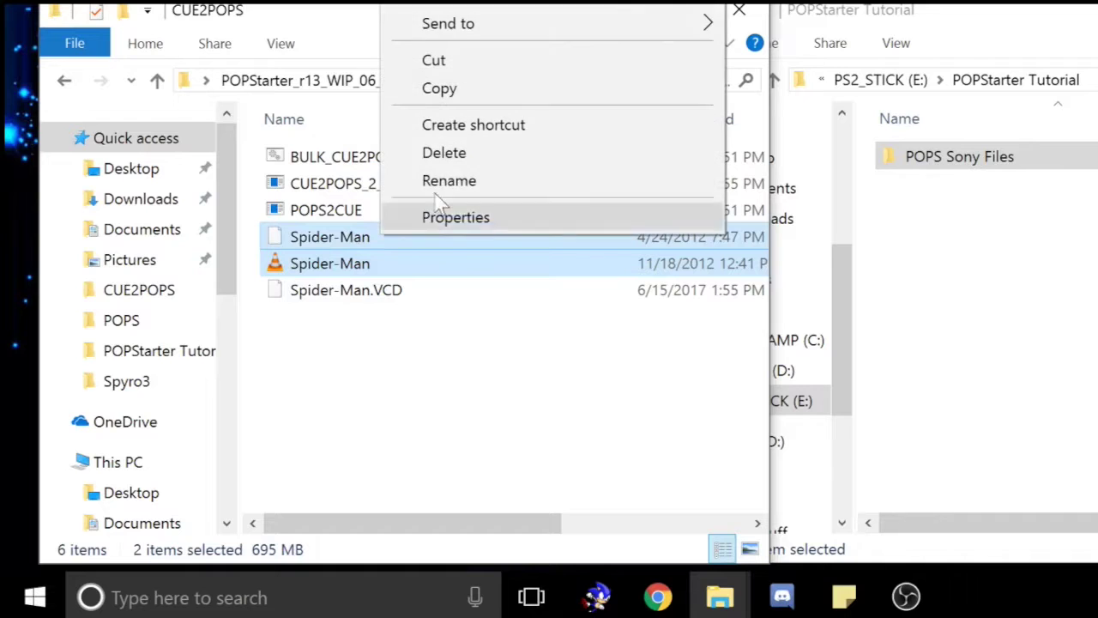
{"action": "left_click", "coordinate": [467, 152]}
{"action": "left_click_drag", "start_coordinate": [341, 246], "coordinate": [1038, 337]}
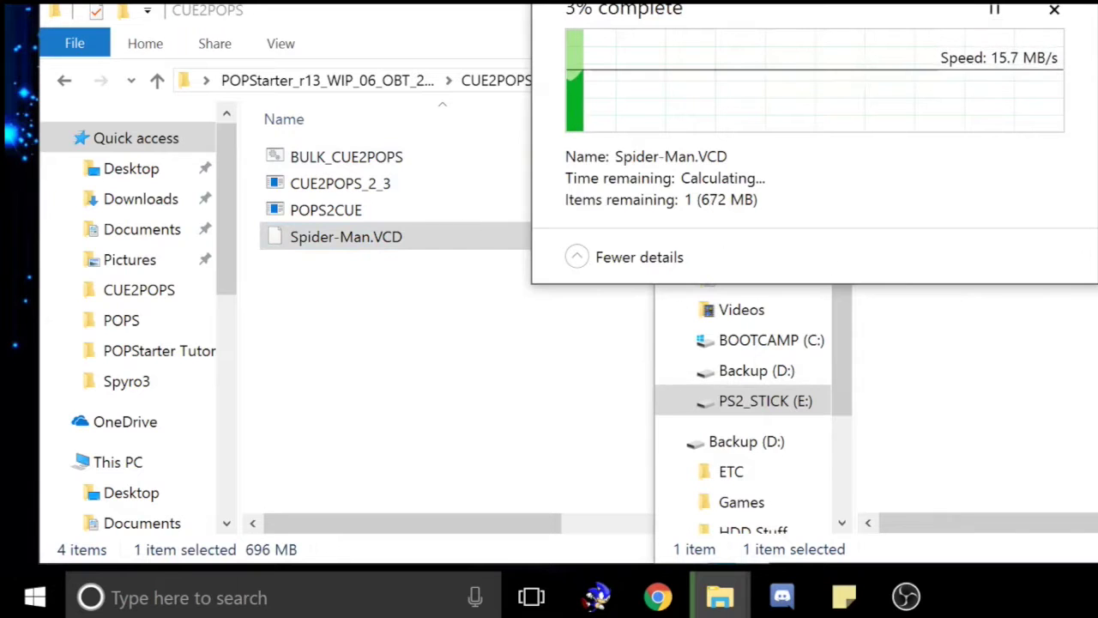
{"action": "left_click_drag", "start_coordinate": [753, 0], "coordinate": [317, 183]}
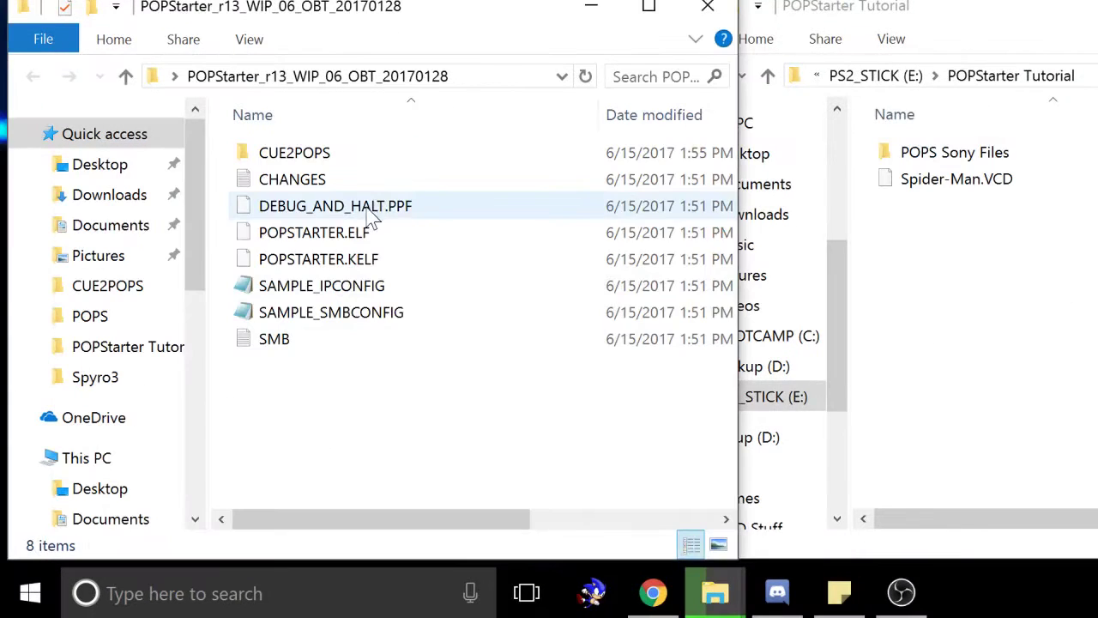
- Copy POPSTARTER.ELF and paste it into the POPStarter Tutorial folder on the stick
{"action": "left_click", "coordinate": [348, 243]}
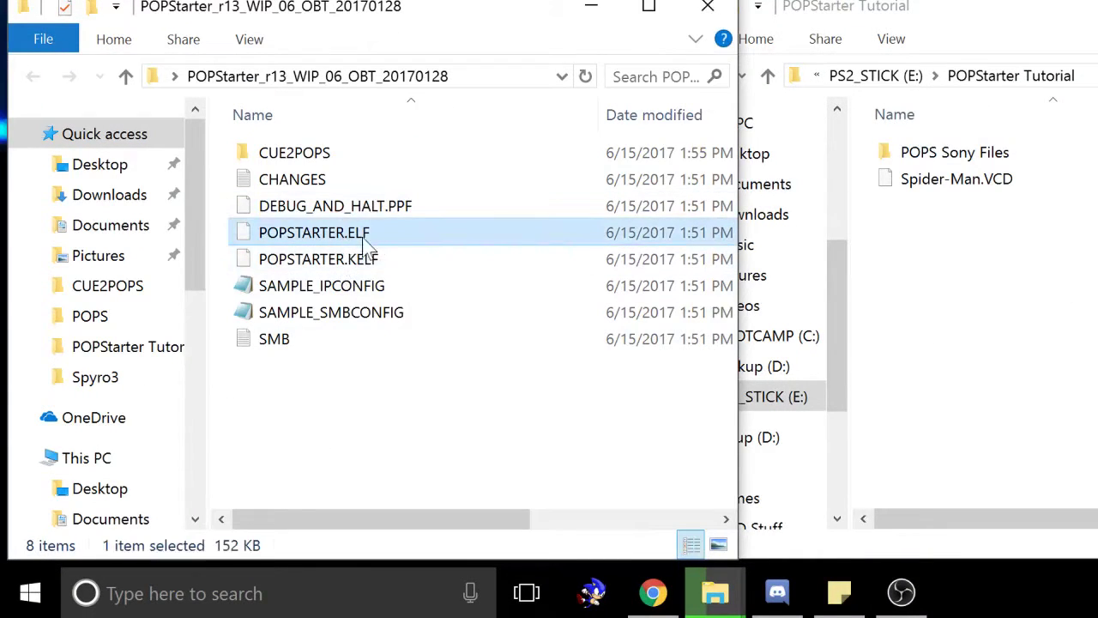
{"action": "right_click", "coordinate": [304, 237]}
{"action": "left_click", "coordinate": [382, 85]}
{"action": "right_click", "coordinate": [987, 228]}
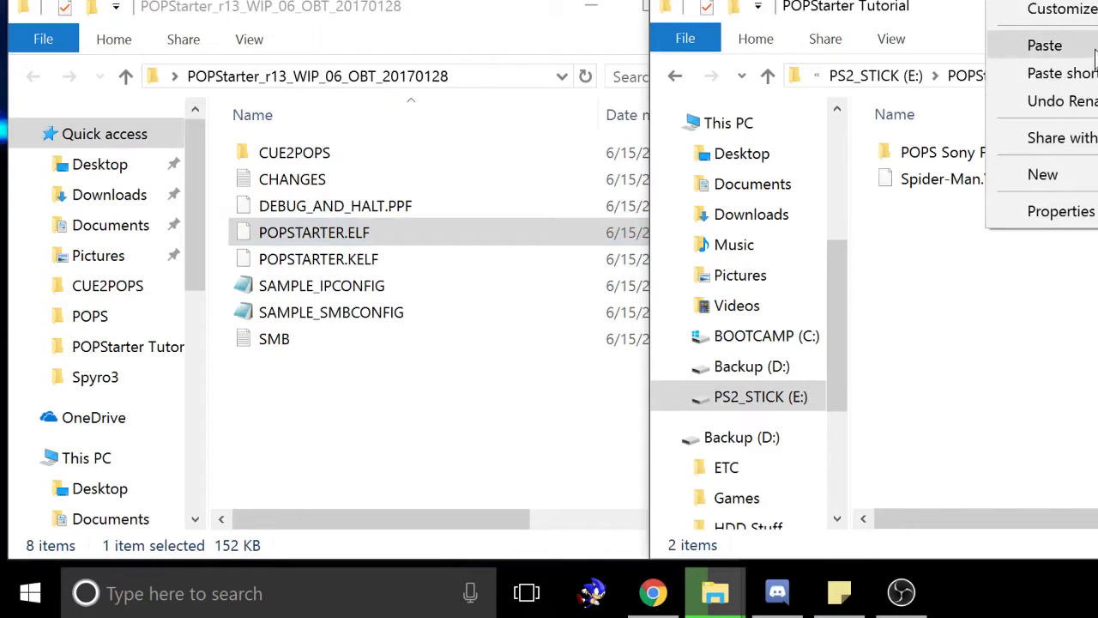
{"action": "left_click", "coordinate": [1056, 44]}
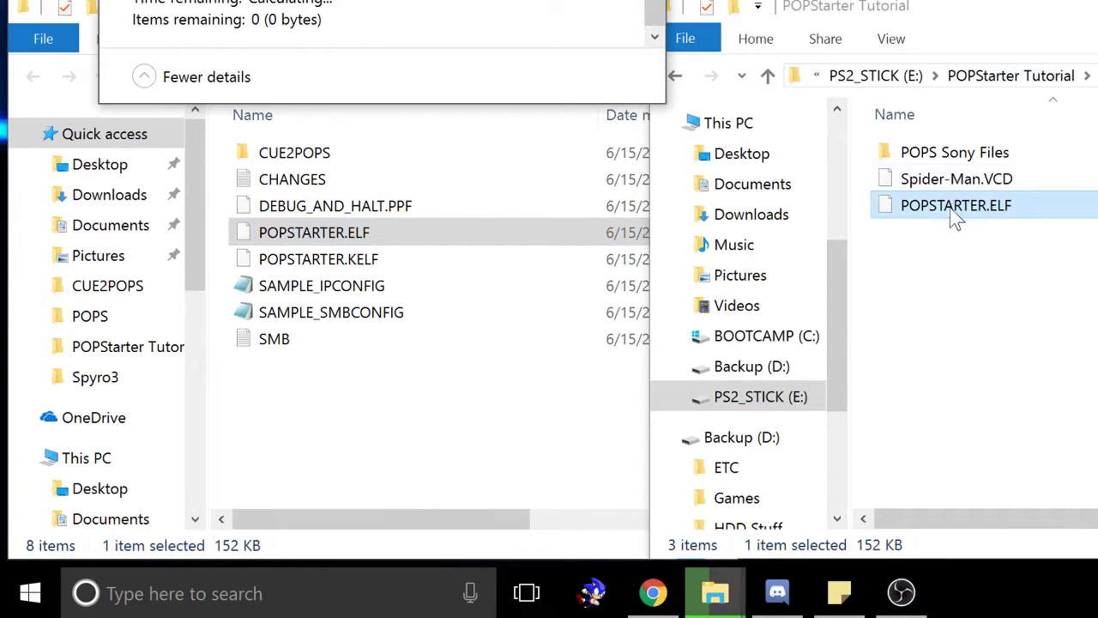
- Rename the pasted ELF to Spider-Man.ELF
{"action": "left_click", "coordinate": [944, 211]}
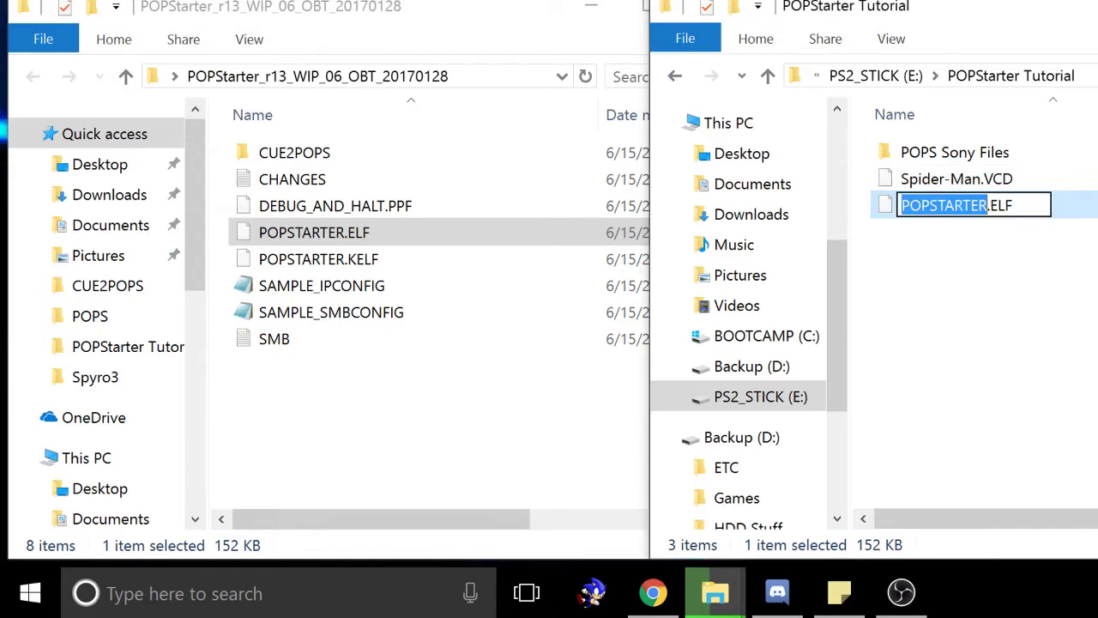
{"action": "type", "text": "Spide"}
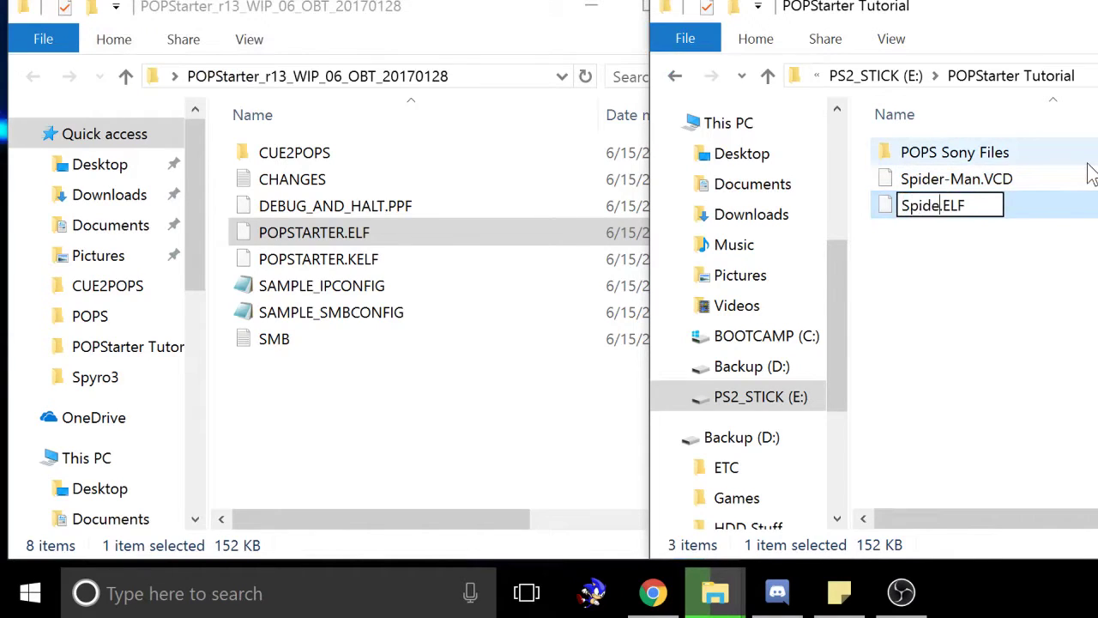
{"action": "type", "text": "r-Man"}
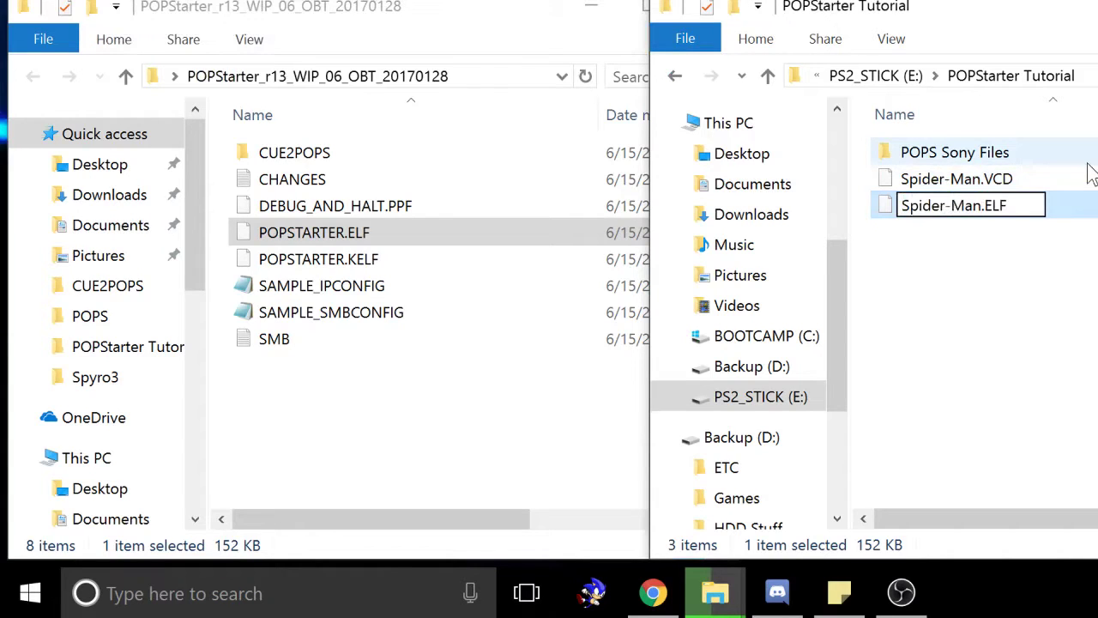
{"action": "key", "text": "Return"}
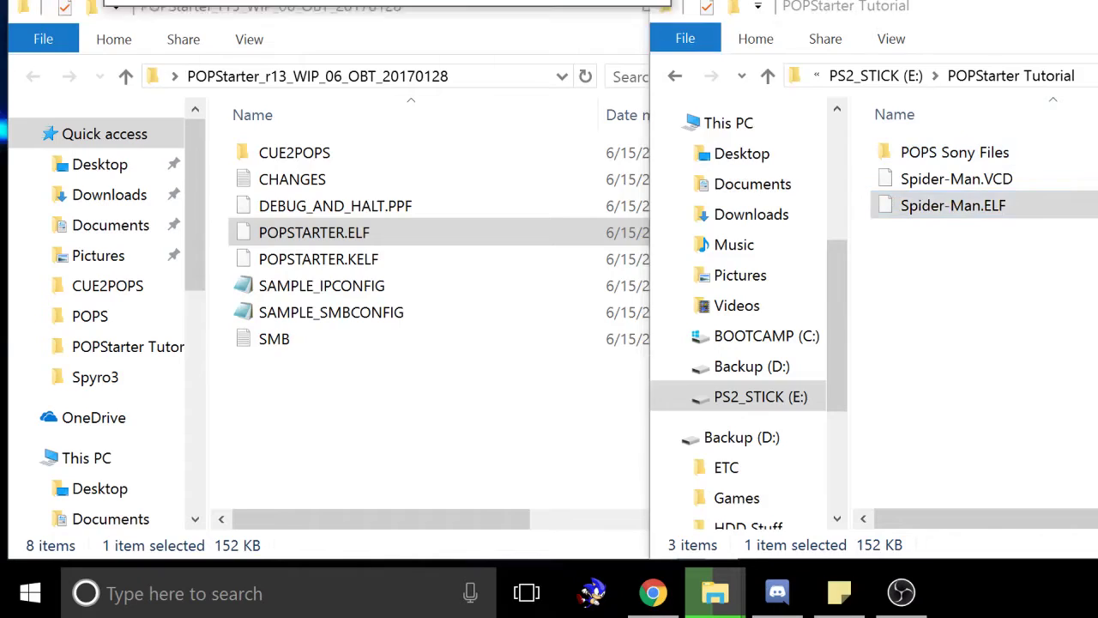
{"action": "left_click_drag", "start_coordinate": [875, 174], "coordinate": [575, 2]}
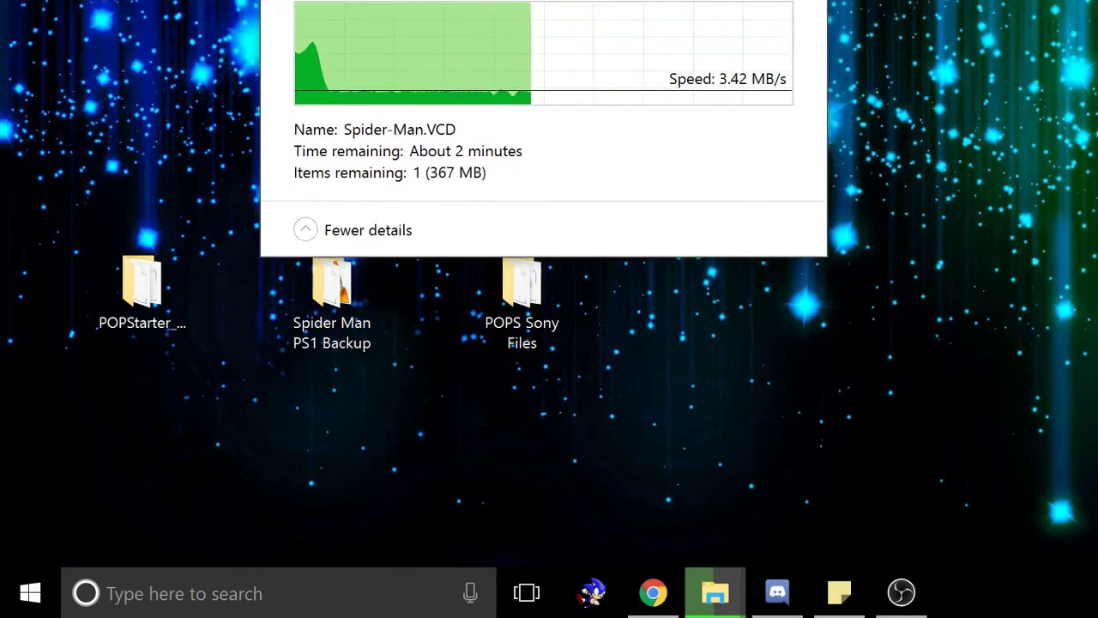
- Check POPS Sony Files and Spider-Man.ELF on the stick, then eject PS2_STICK (E:)
{"action": "left_click", "coordinate": [901, 592]}
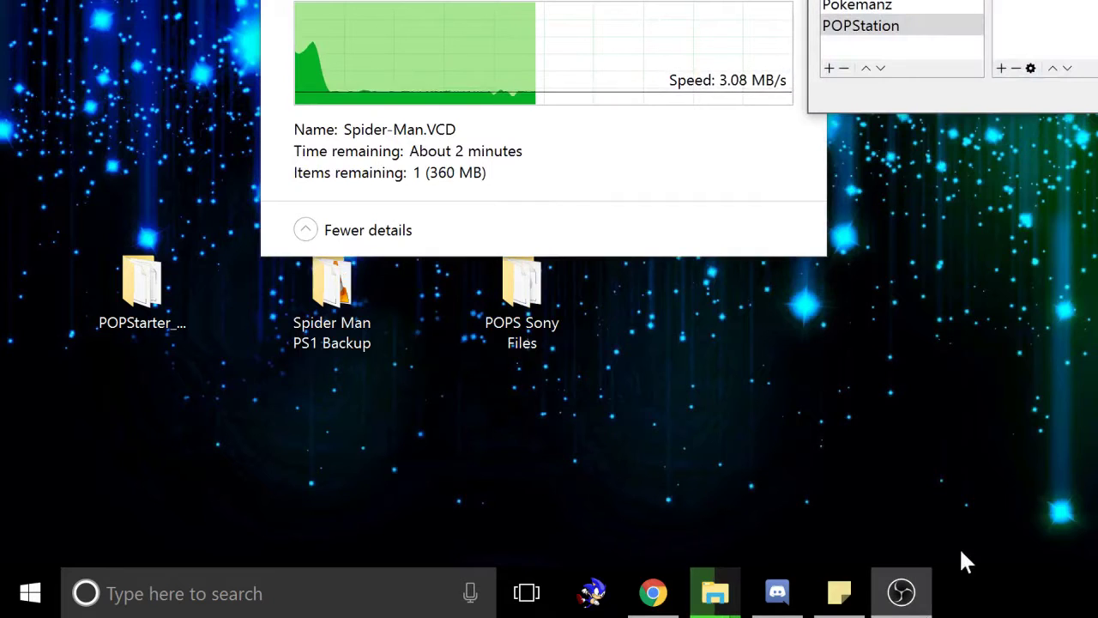
{"action": "left_click", "coordinate": [715, 592]}
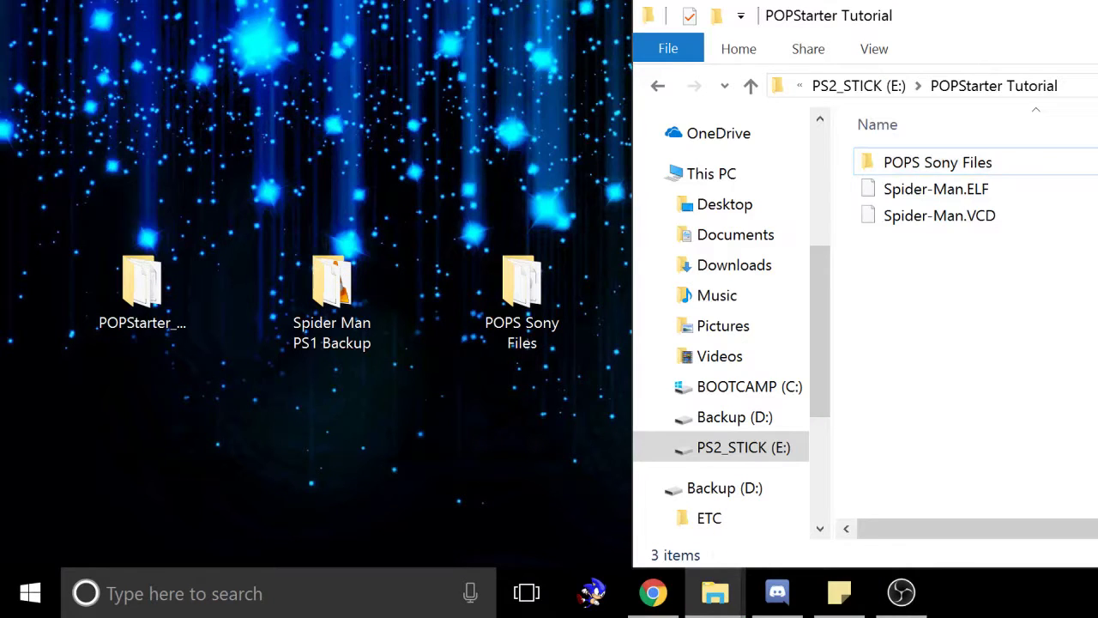
{"action": "double_click", "coordinate": [947, 165]}
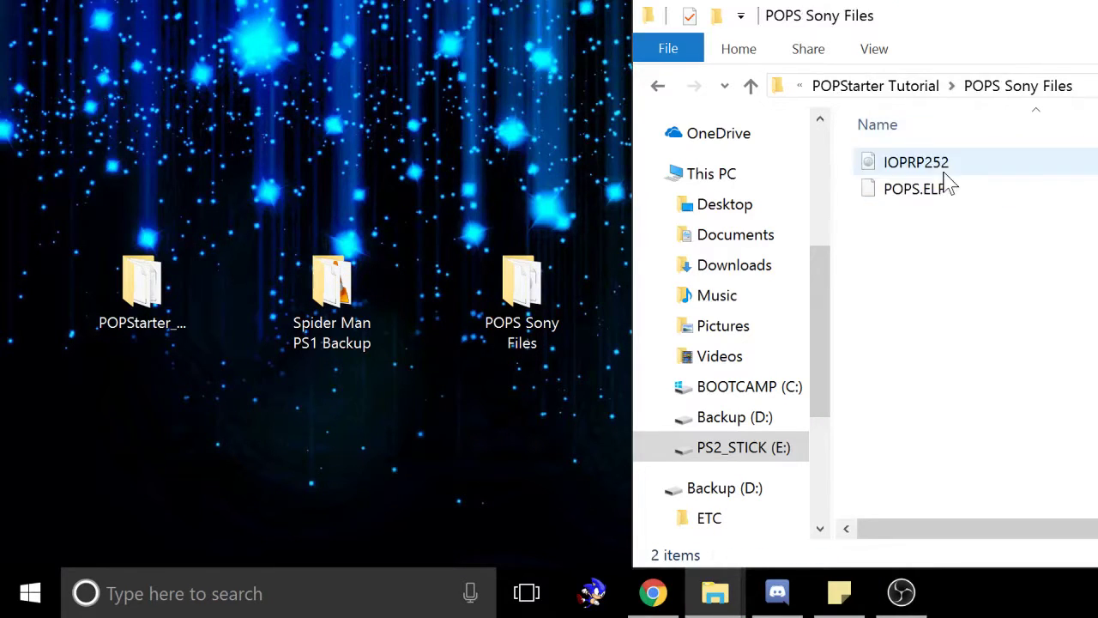
{"action": "left_click", "coordinate": [908, 91]}
{"action": "left_click", "coordinate": [931, 190]}
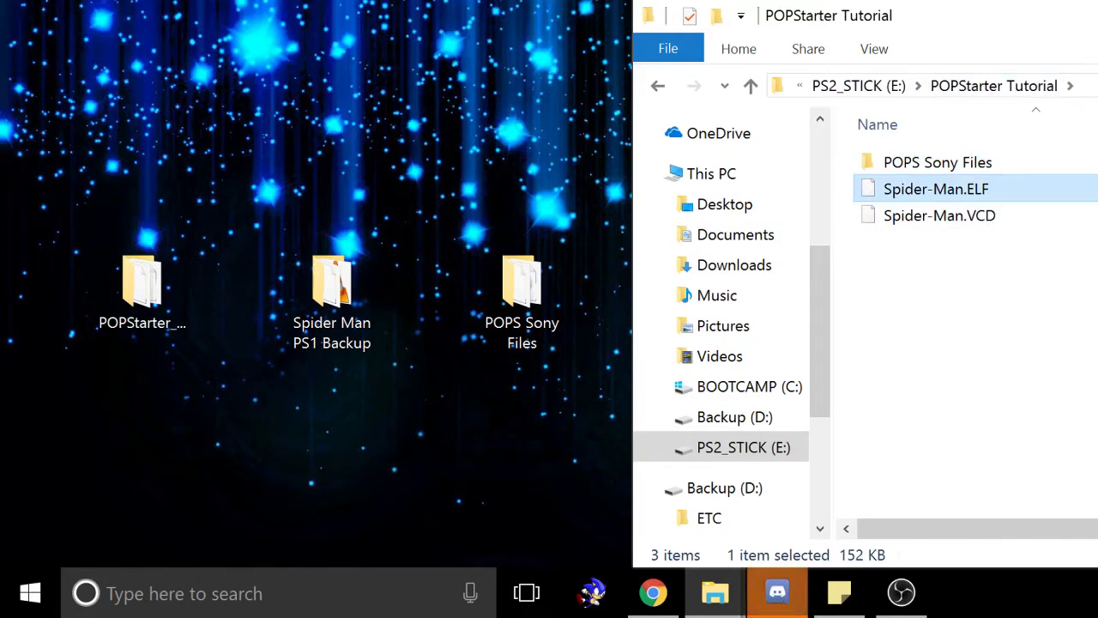
{"action": "right_click", "coordinate": [761, 458]}
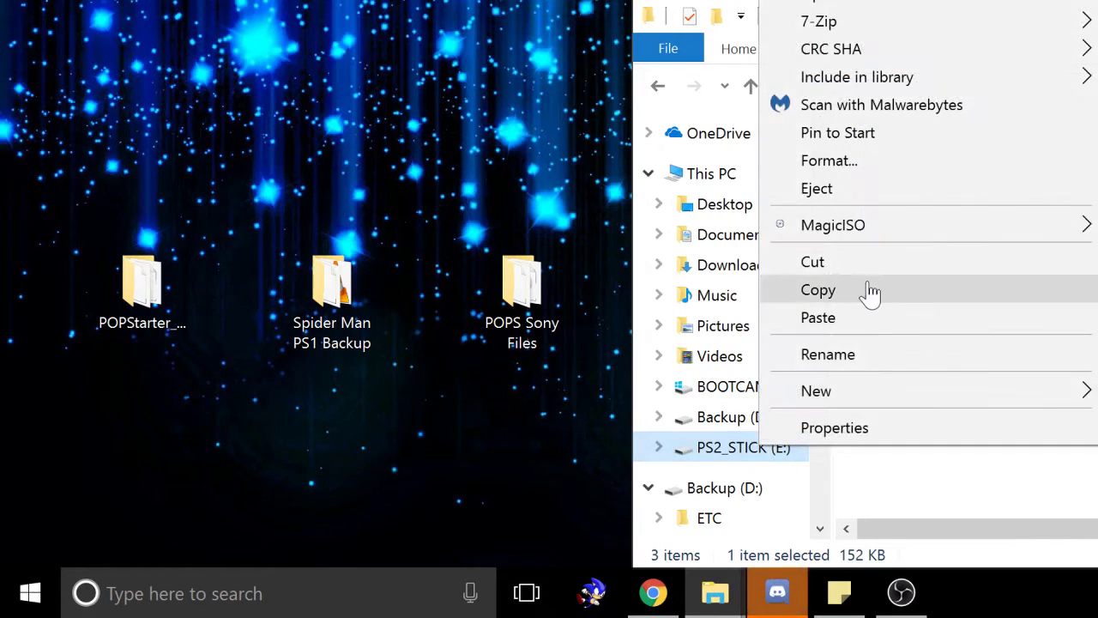
{"action": "left_click", "coordinate": [912, 190]}
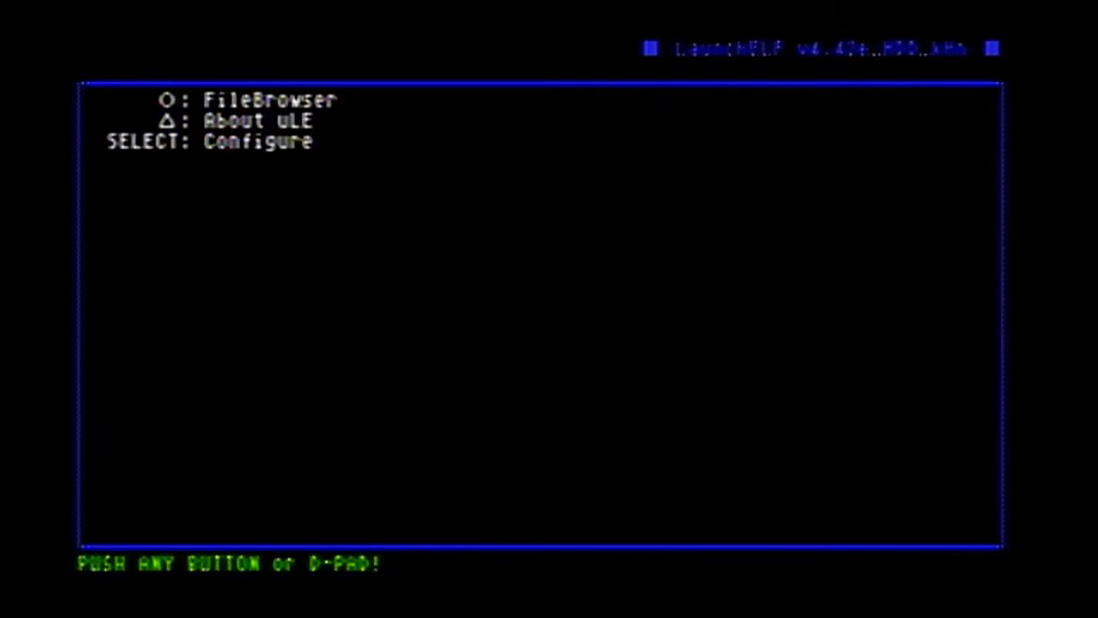
- Launch HddManager from the MISC folder in the FileBrowser
{"action": "key", "text": "Return"}
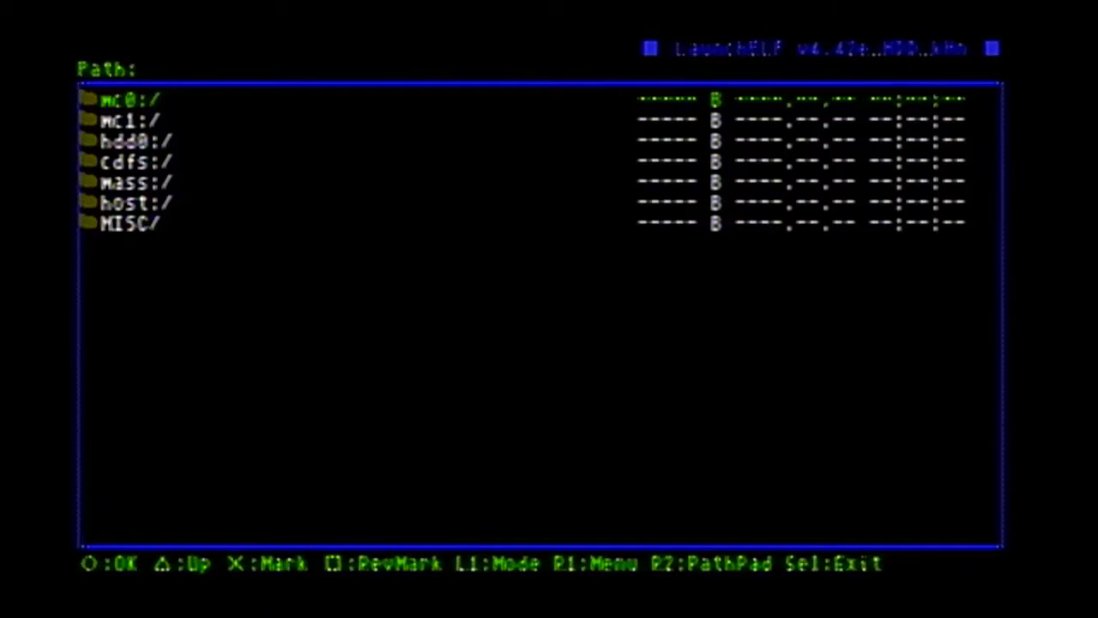
{"action": "key", "text": "Down"}
{"action": "key", "text": "Down"}
{"action": "key", "text": "Down"}
{"action": "key", "text": "Down"}
{"action": "key", "text": "Down"}
{"action": "key", "text": "Down"}
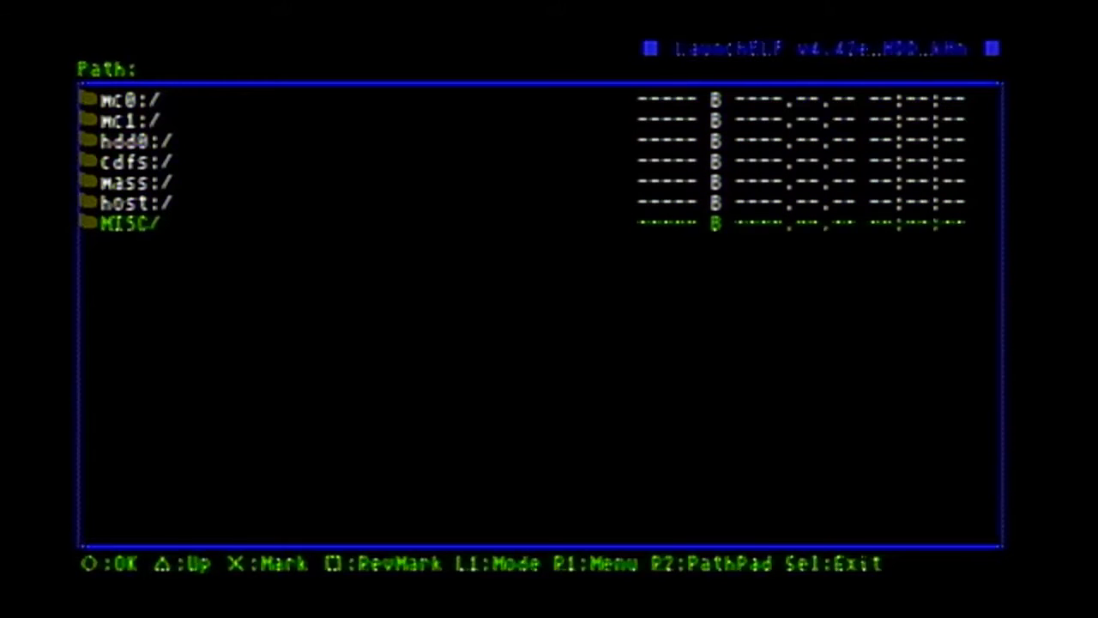
{"action": "key", "text": "Return"}
{"action": "key", "text": "Down"}
{"action": "key", "text": "Down"}
{"action": "key", "text": "Down"}
{"action": "key", "text": "Down"}
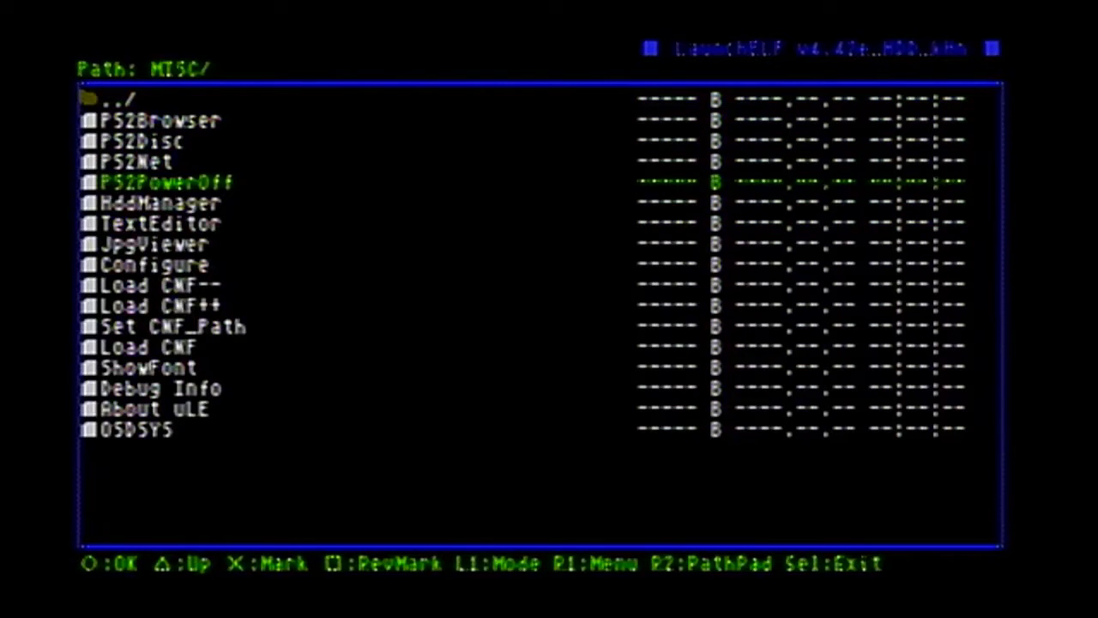
{"action": "key", "text": "Down"}
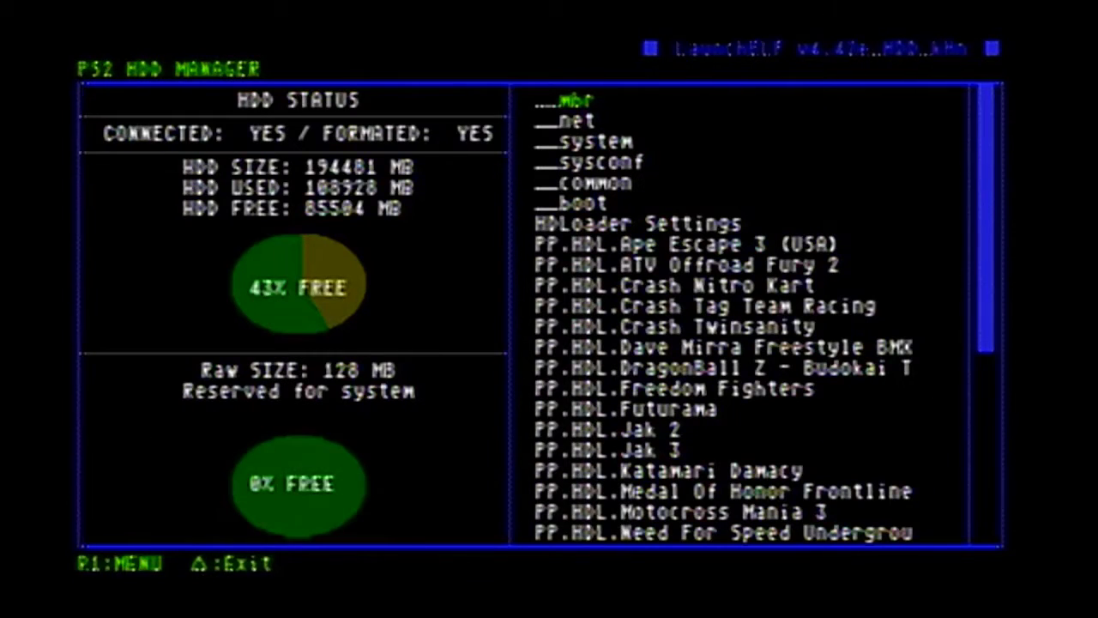
- Scroll the partition list to __.POPS to view its size and free space
{"action": "key", "text": "Down"}
{"action": "key", "text": "Down"}
{"action": "key", "text": "Down"}
{"action": "key", "text": "Down"}
{"action": "key", "text": "Down"}
{"action": "key", "text": "Down"}
{"action": "key", "text": "Down"}
{"action": "key", "text": "Down"}
{"action": "key", "text": "Down"}
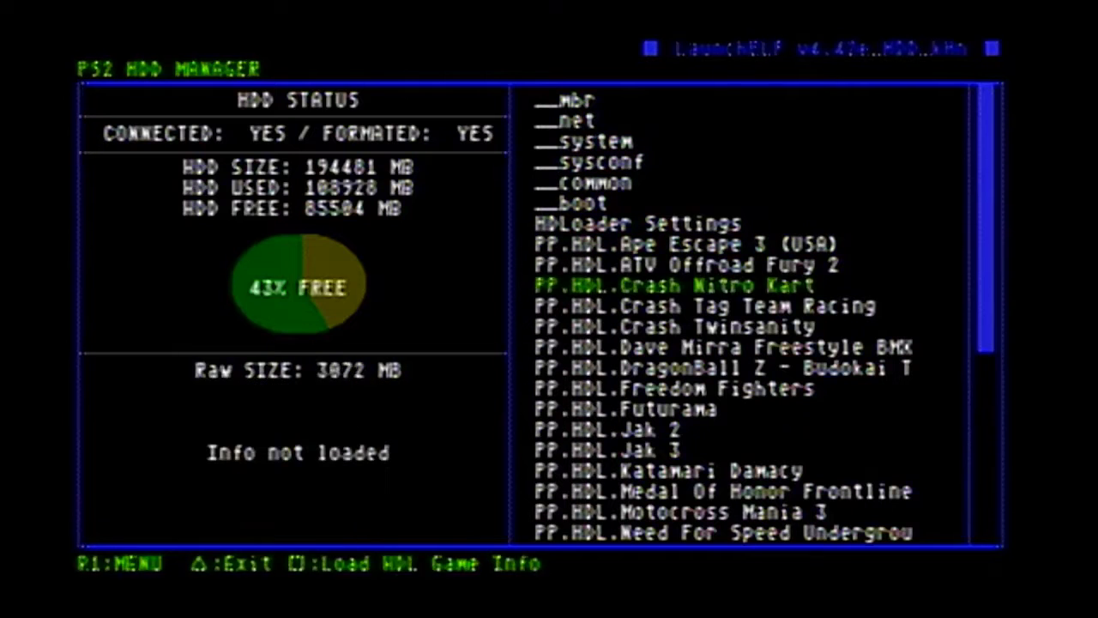
{"action": "key", "text": "Down"}
{"action": "key", "text": "Down"}
{"action": "key", "text": "Down"}
{"action": "key", "text": "Down"}
{"action": "key", "text": "Down"}
{"action": "key", "text": "Down"}
{"action": "key", "text": "Down"}
{"action": "key", "text": "Down"}
{"action": "key", "text": "Down"}
{"action": "key", "text": "Down"}
{"action": "key", "text": "Down"}
{"action": "key", "text": "Down"}
{"action": "key", "text": "Down"}
{"action": "key", "text": "Down"}
{"action": "key", "text": "Down"}
{"action": "key", "text": "Down"}
{"action": "key", "text": "Down"}
{"action": "key", "text": "Down"}
{"action": "key", "text": "Down"}
{"action": "key", "text": "Down"}
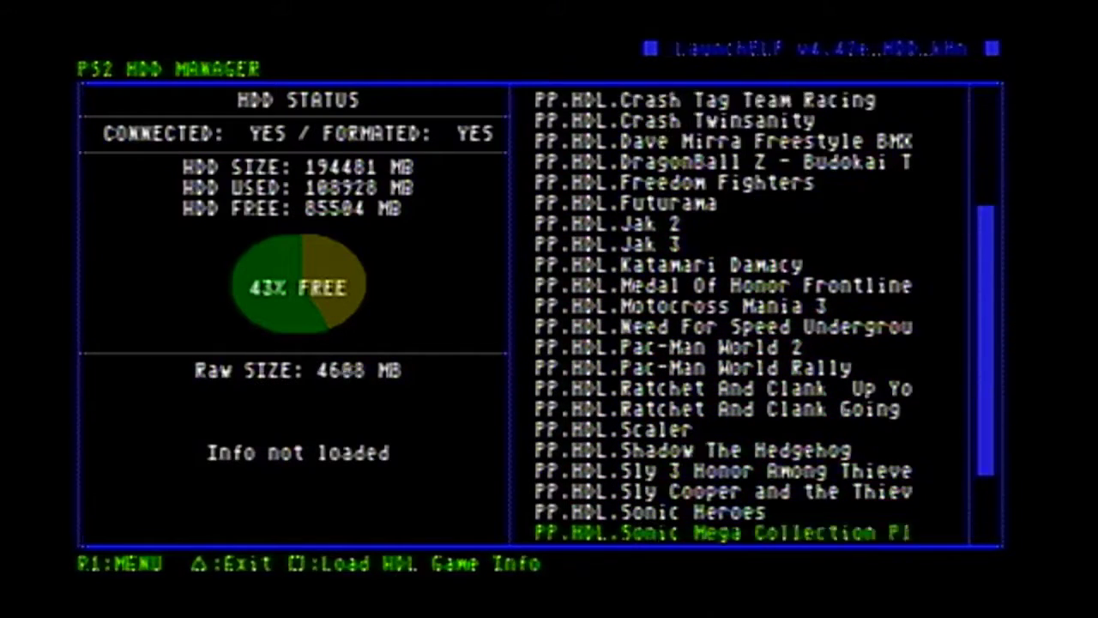
{"action": "key", "text": "Down"}
{"action": "key", "text": "Down"}
{"action": "key", "text": "Down"}
{"action": "key", "text": "Down"}
{"action": "key", "text": "Down"}
{"action": "key", "text": "Down"}
{"action": "key", "text": "Up"}
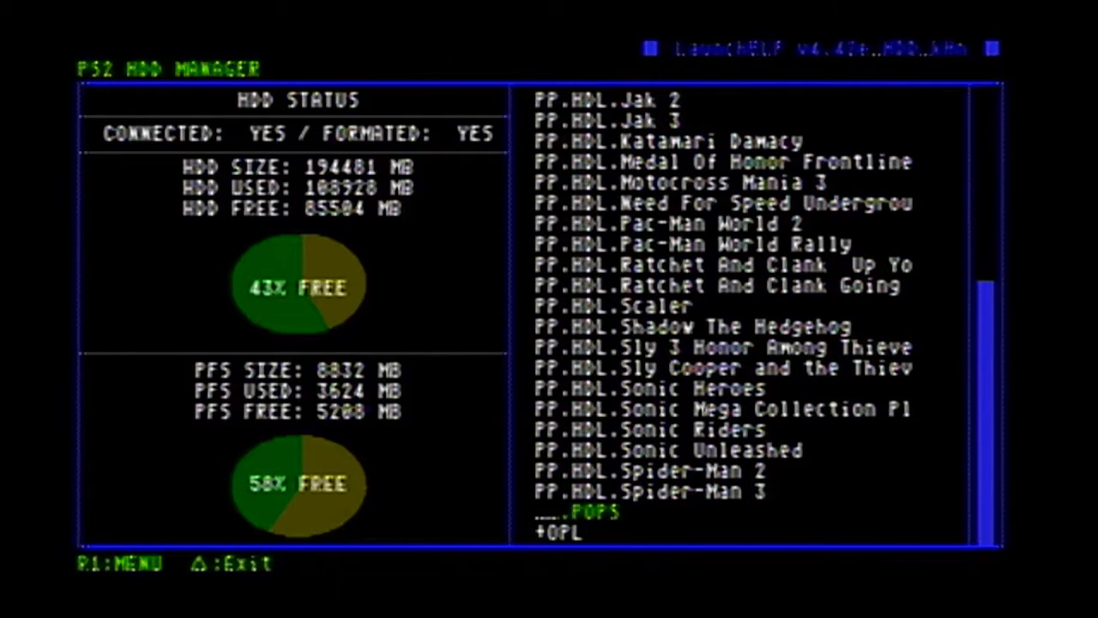
- Start creating a new partition and enter '__.' on the on-screen keyboard
{"action": "key", "text": "R1"}
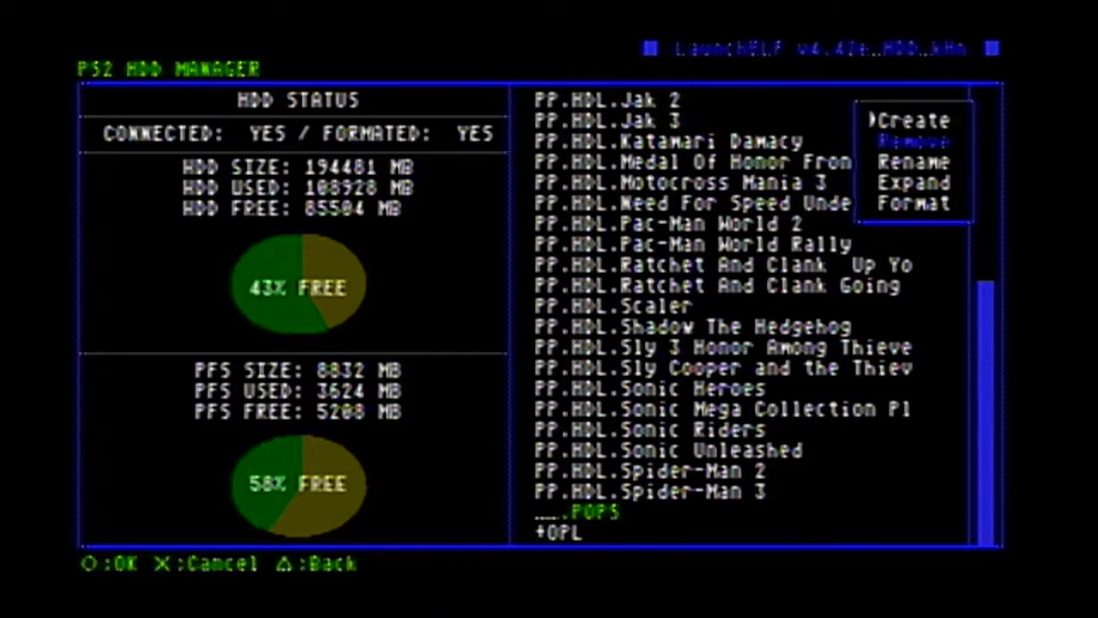
{"action": "key", "text": "Return"}
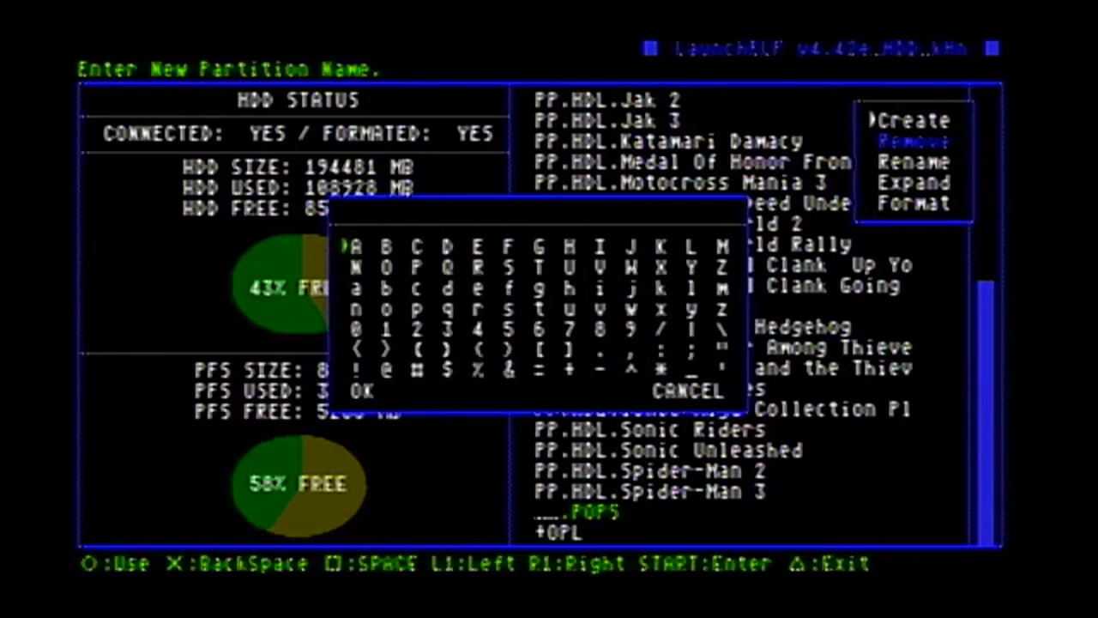
{"action": "key", "text": "Right"}
{"action": "key", "text": "Right"}
{"action": "key", "text": "Right"}
{"action": "key", "text": "Right"}
{"action": "key", "text": "Right"}
{"action": "key", "text": "Right"}
{"action": "key", "text": "Right"}
{"action": "key", "text": "Right"}
{"action": "key", "text": "Right"}
{"action": "key", "text": "Down"}
{"action": "key", "text": "Down"}
{"action": "key", "text": "Down"}
{"action": "key", "text": "Down"}
{"action": "key", "text": "Down"}
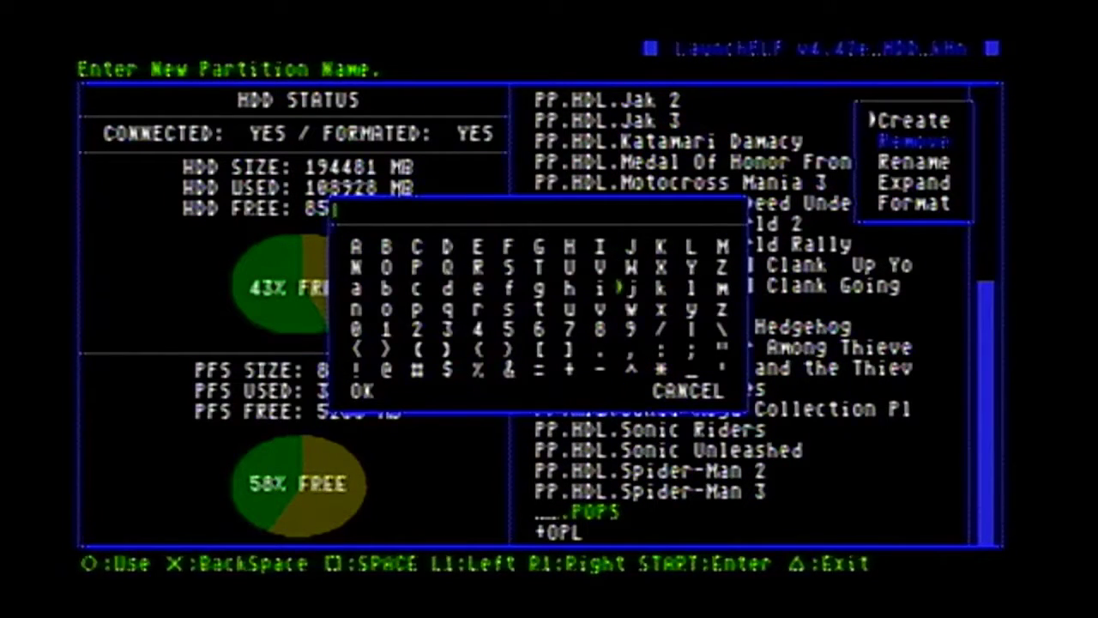
{"action": "key", "text": "Down"}
- Spell 'POPS' to complete the name __.POPS and confirm it
{"action": "key", "text": "Right"}
{"action": "key", "text": "Right"}
{"action": "key", "text": "Right"}
{"action": "key", "text": "Left"}
{"action": "type", "text": "__"}
{"action": "key", "text": "Left"}
{"action": "key", "text": "Left"}
{"action": "key", "text": "Left"}
{"action": "key", "text": "Up"}
{"action": "type", "text": "."}
{"action": "key", "text": "Up"}
{"action": "key", "text": "Up"}
{"action": "key", "text": "Left"}
{"action": "key", "text": "Left"}
{"action": "key", "text": "Left"}
{"action": "key", "text": "Left"}
{"action": "key", "text": "Up"}
{"action": "key", "text": "Left"}
{"action": "key", "text": "Left"}
{"action": "key", "text": "Up"}
{"action": "type", "text": "P"}
{"action": "key", "text": "Left"}
{"action": "type", "text": "O"}
{"action": "key", "text": "Right"}
{"action": "key", "text": "Right"}
{"action": "key", "text": "Right"}
{"action": "key", "text": "Left"}
{"action": "key", "text": "Left"}
{"action": "type", "text": "P"}
{"action": "key", "text": "Right"}
{"action": "key", "text": "Right"}
{"action": "key", "text": "Right"}
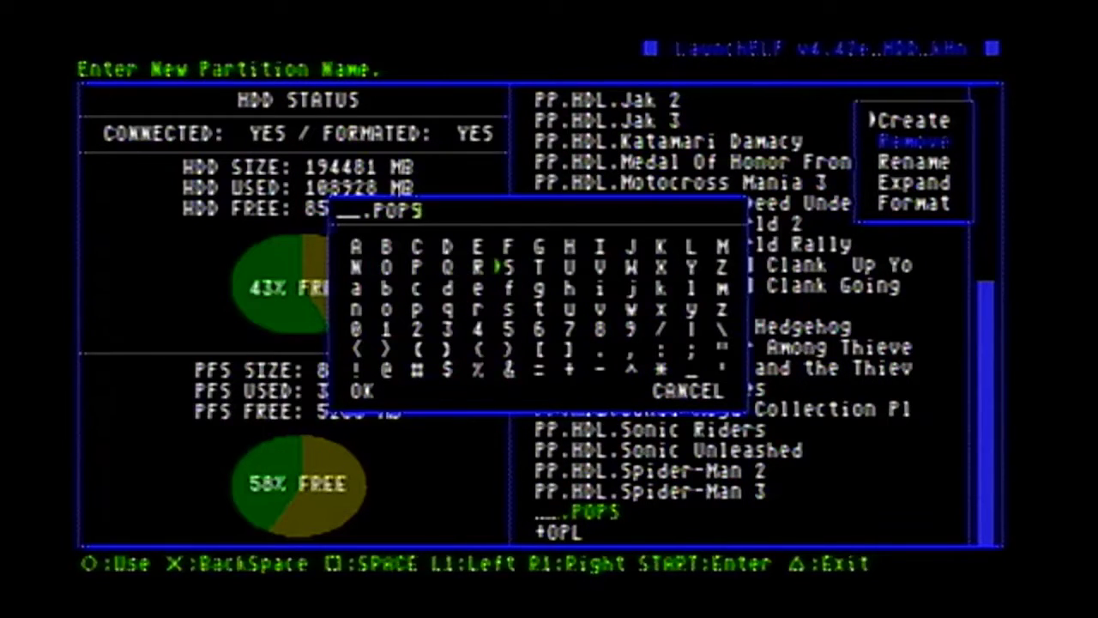
{"action": "key", "text": "Down"}
{"action": "key", "text": "Down"}
{"action": "key", "text": "Down"}
{"action": "key", "text": "Down"}
{"action": "key", "text": "Right"}
{"action": "key", "text": "Right"}
{"action": "key", "text": "Right"}
{"action": "key", "text": "Right"}
{"action": "key", "text": "Right"}
{"action": "key", "text": "Down"}
{"action": "key", "text": "Down"}
{"action": "key", "text": "Left"}
{"action": "key", "text": "Return"}
{"action": "key", "text": "Return"}
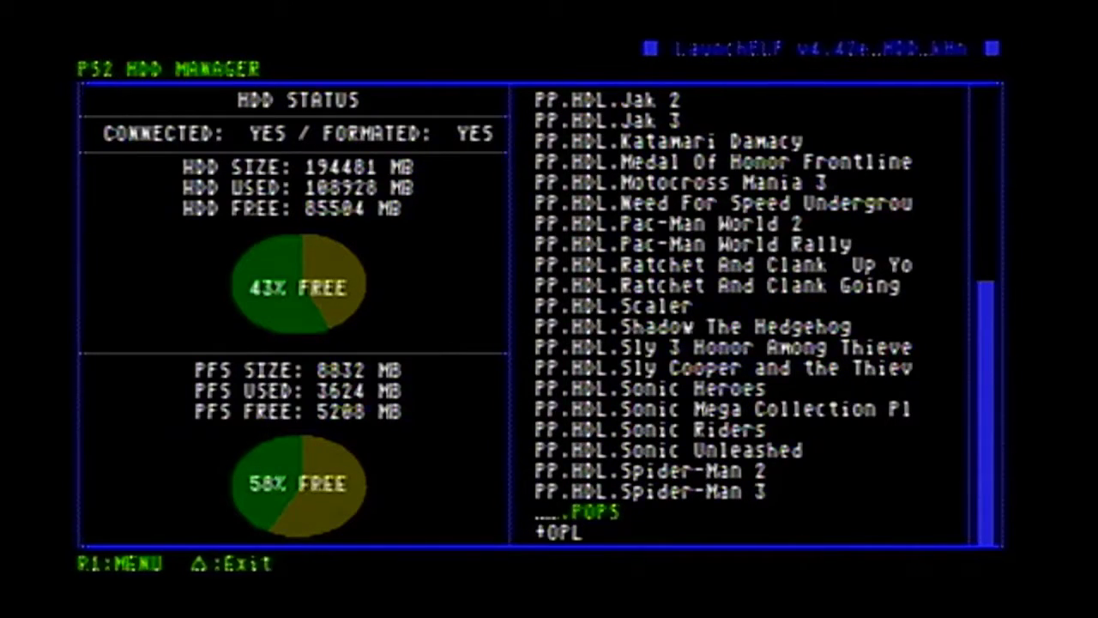
- Leave HDD Manager and browse into hdd0:/__common/POPS/ in the file browser
{"action": "key", "text": "Escape"}
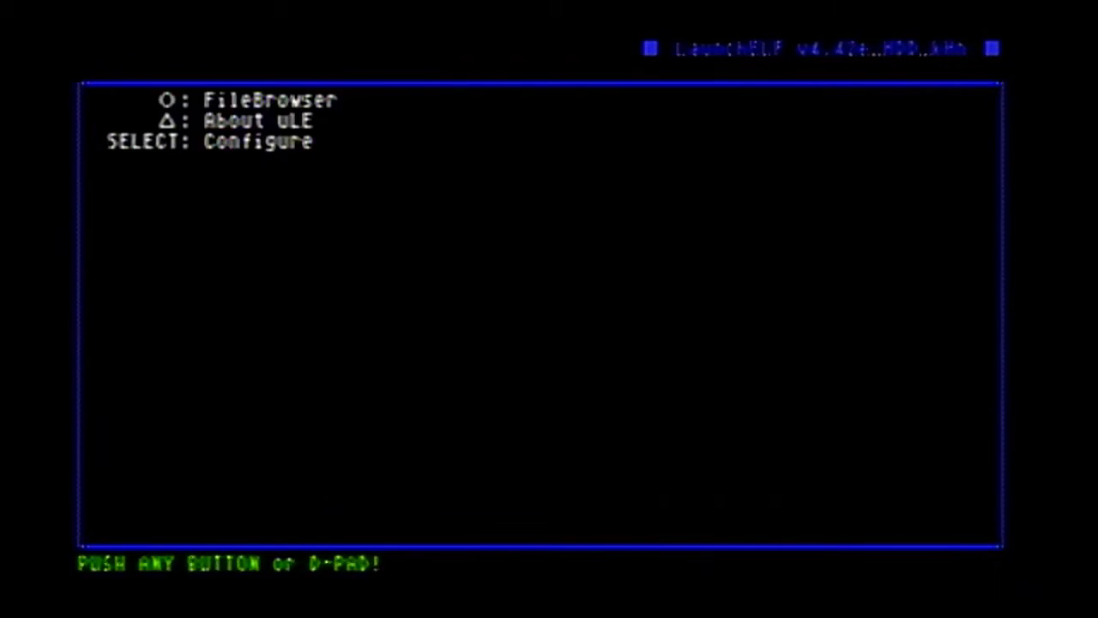
{"action": "key", "text": "Return"}
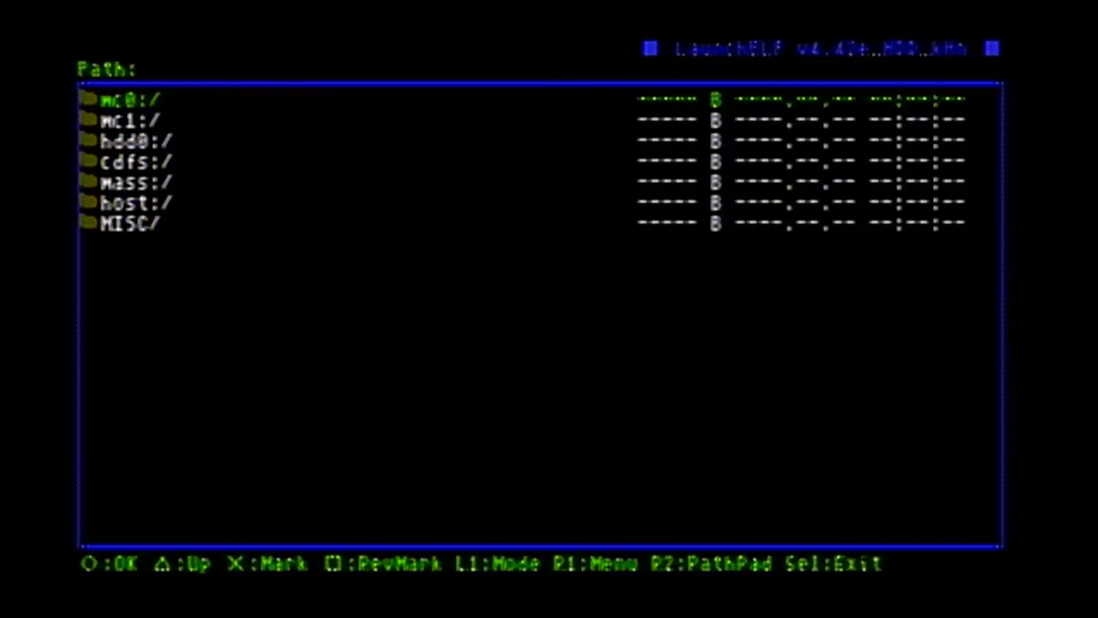
{"action": "key", "text": "Down"}
{"action": "key", "text": "Down"}
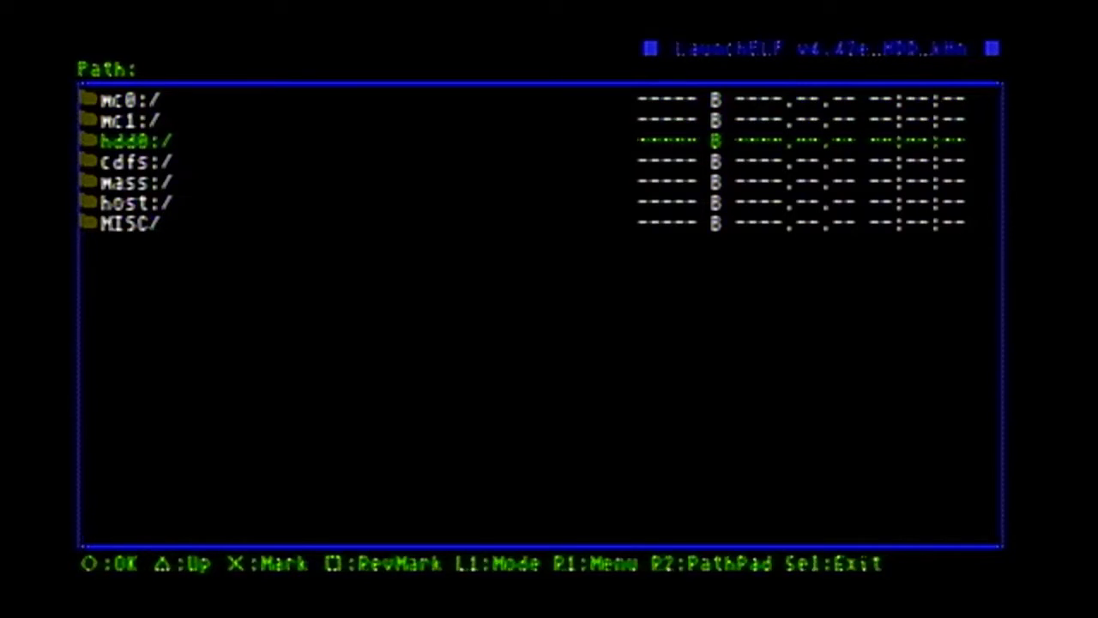
{"action": "key", "text": "Return"}
{"action": "key", "text": "Down"}
{"action": "key", "text": "Down"}
{"action": "key", "text": "Down"}
{"action": "key", "text": "Down"}
{"action": "key", "text": "Down"}
{"action": "key", "text": "Down"}
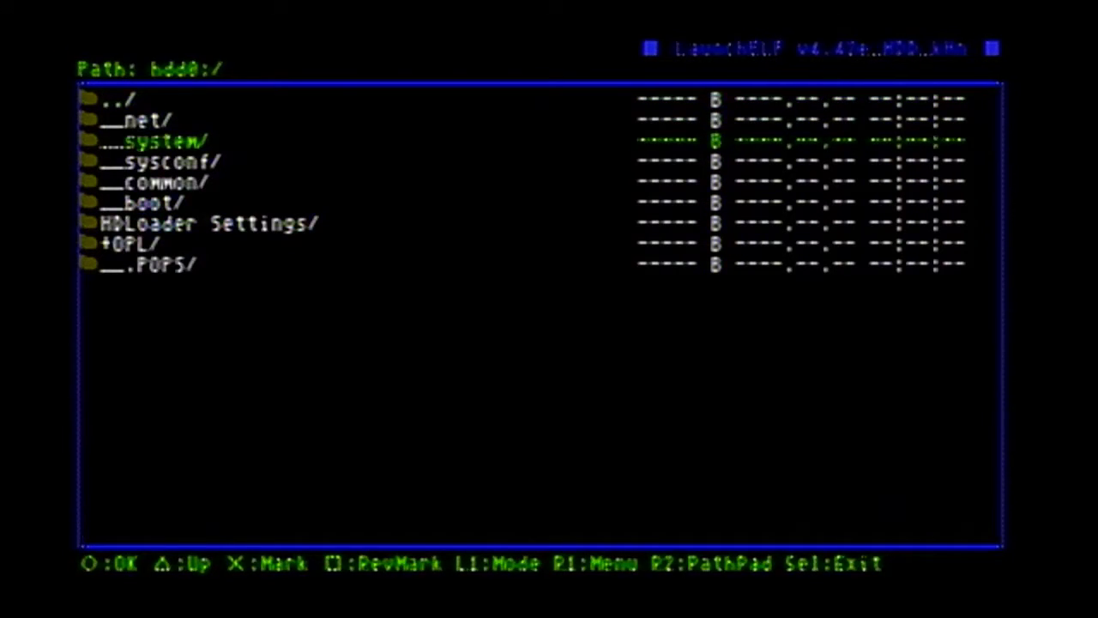
{"action": "key", "text": "Up"}
{"action": "key", "text": "Up"}
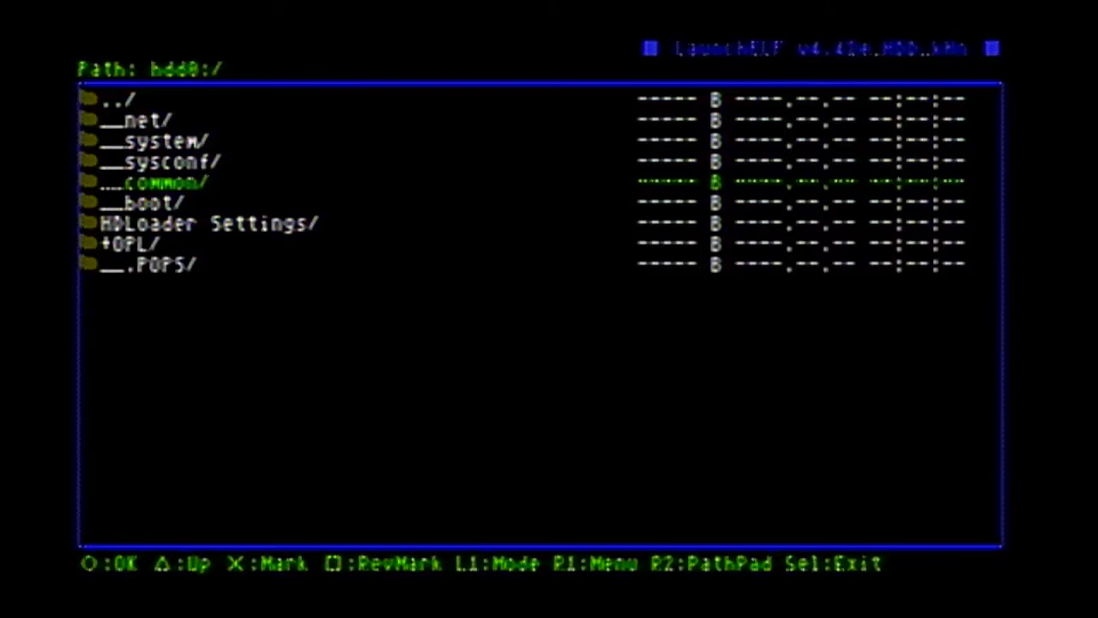
{"action": "key", "text": "Up"}
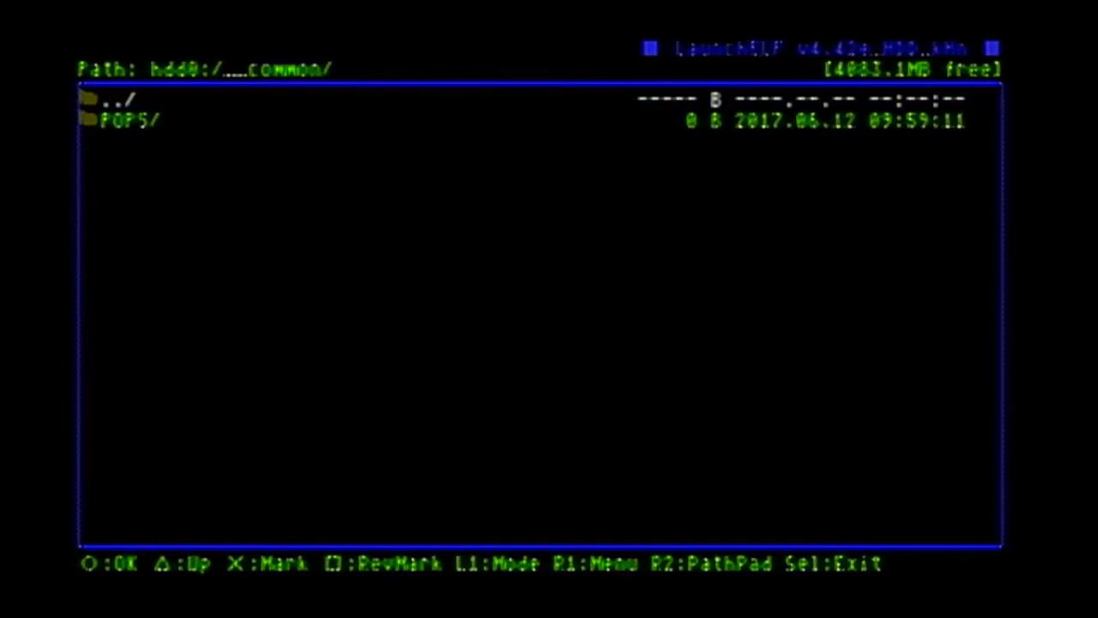
{"action": "key", "text": "Return"}
- Look through the Crash 1 game folder's files, then return to POPS/
{"action": "key", "text": "Down"}
{"action": "key", "text": "Down"}
{"action": "key", "text": "Down"}
{"action": "key", "text": "Down"}
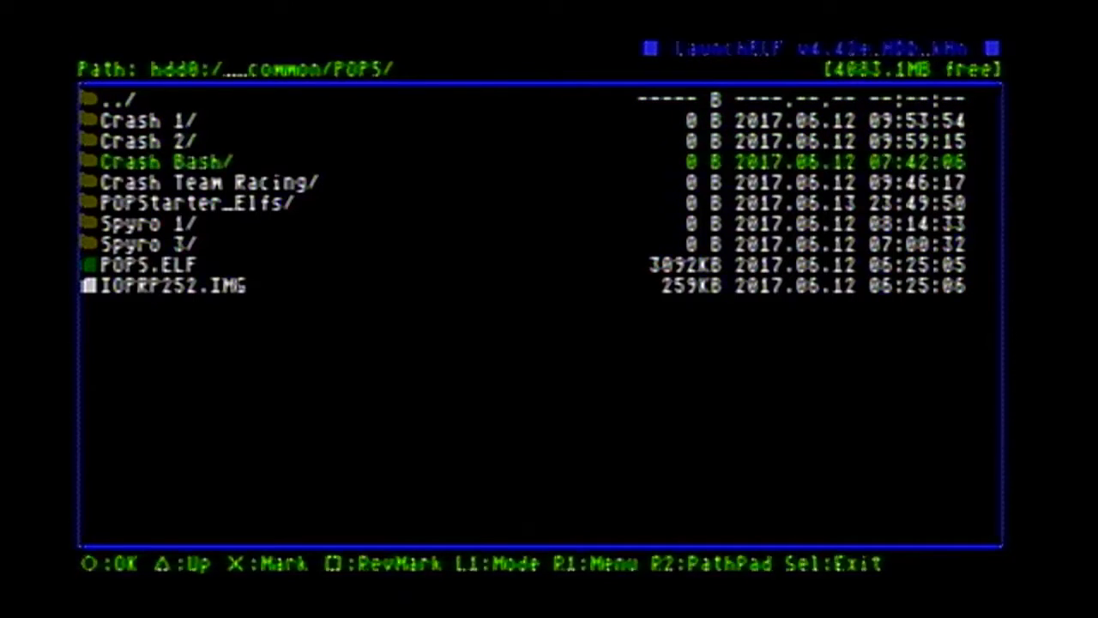
{"action": "key", "text": "Up"}
{"action": "key", "text": "Up"}
{"action": "key", "text": "Up"}
{"action": "key", "text": "Return"}
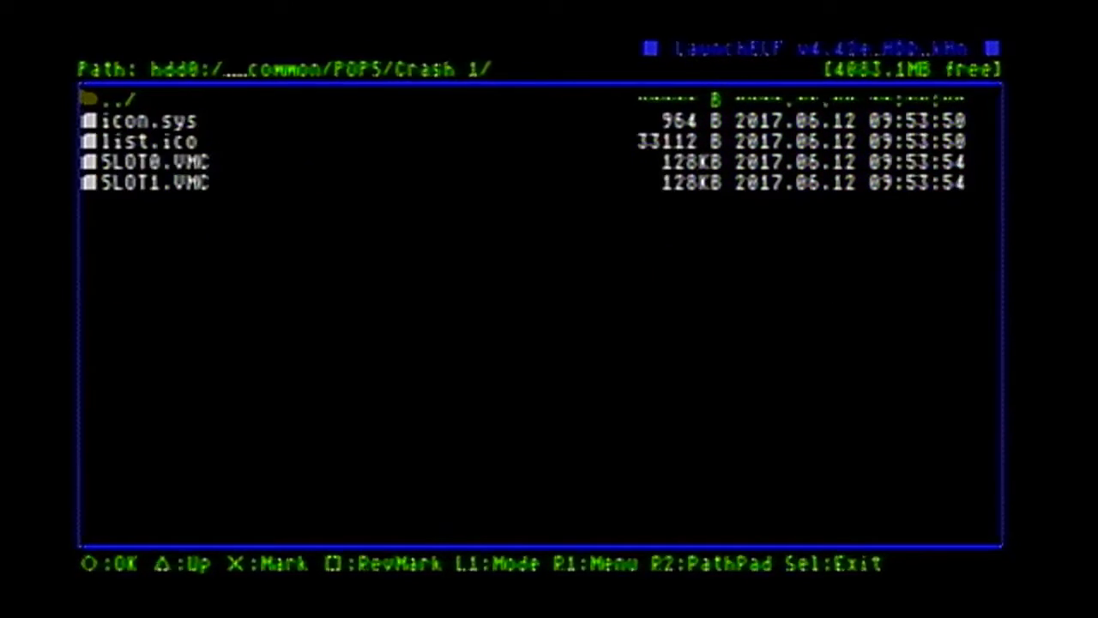
{"action": "key", "text": "Down"}
{"action": "key", "text": "Down"}
{"action": "key", "text": "Down"}
- Move past POPS.ELF and IOPRP252.IMG, open POPStarter_Elfs/, then back out to __common
{"action": "key", "text": "Down"}
{"action": "key", "text": "Up"}
{"action": "key", "text": "Up"}
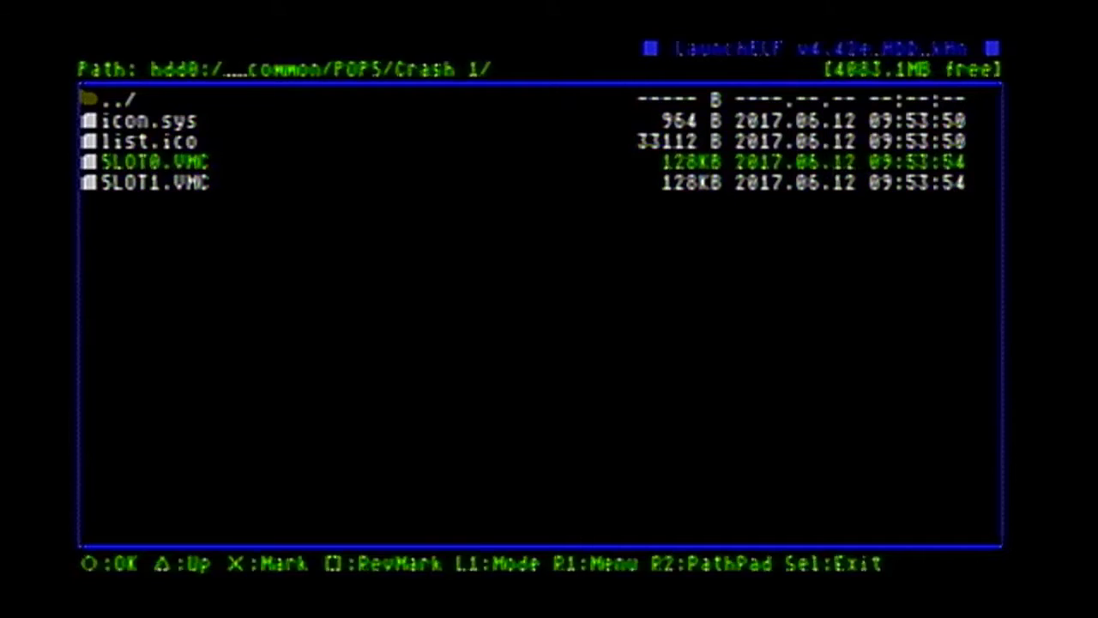
{"action": "key", "text": "BackSpace"}
{"action": "key", "text": "Down"}
{"action": "key", "text": "Down"}
{"action": "key", "text": "Down"}
{"action": "key", "text": "Down"}
{"action": "key", "text": "Down"}
{"action": "key", "text": "Down"}
{"action": "key", "text": "Down"}
{"action": "key", "text": "Down"}
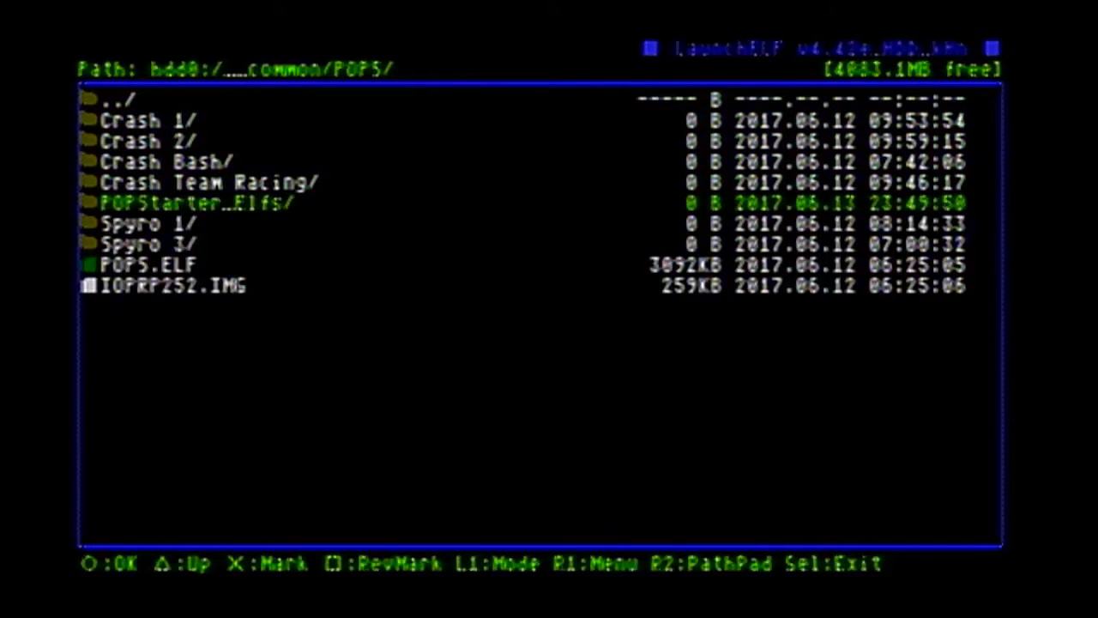
{"action": "key", "text": "Up"}
{"action": "key", "text": "Down"}
{"action": "key", "text": "Up"}
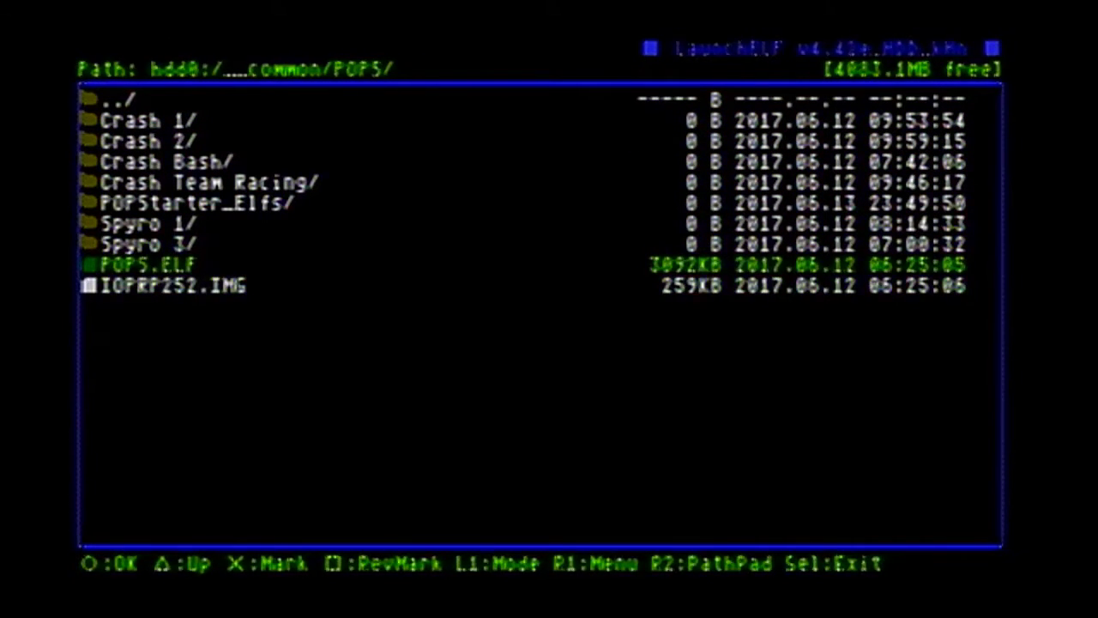
{"action": "key", "text": "Down"}
{"action": "key", "text": "Up"}
{"action": "key", "text": "Down"}
{"action": "key", "text": "Up"}
{"action": "key", "text": "Down"}
{"action": "key", "text": "Up"}
{"action": "key", "text": "Down"}
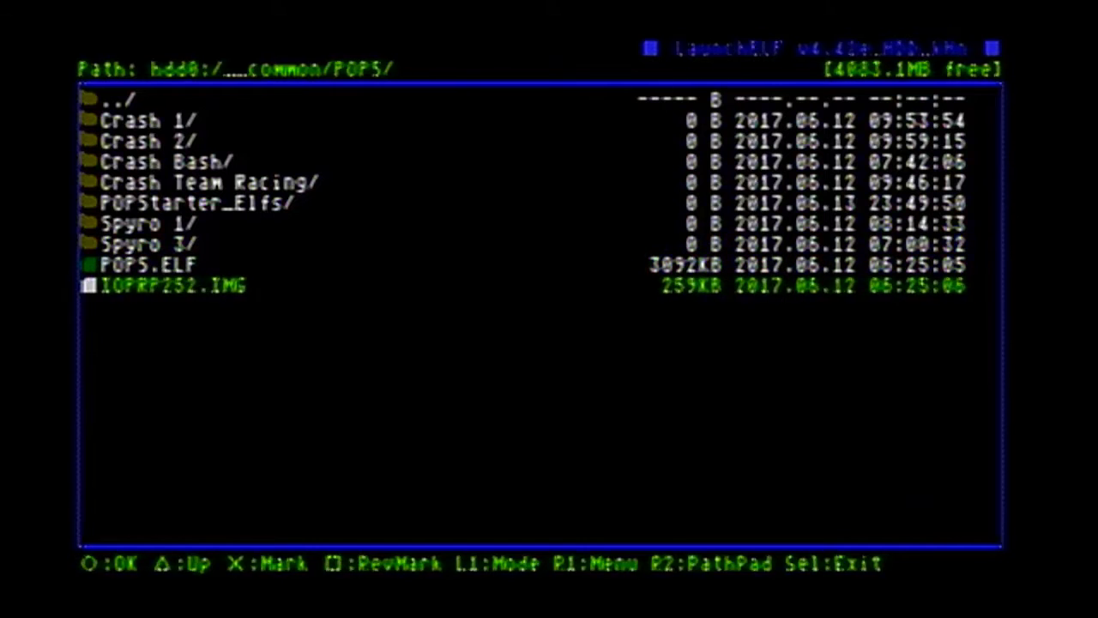
{"action": "key", "text": "Up"}
{"action": "key", "text": "Up"}
{"action": "key", "text": "Up"}
{"action": "key", "text": "Up"}
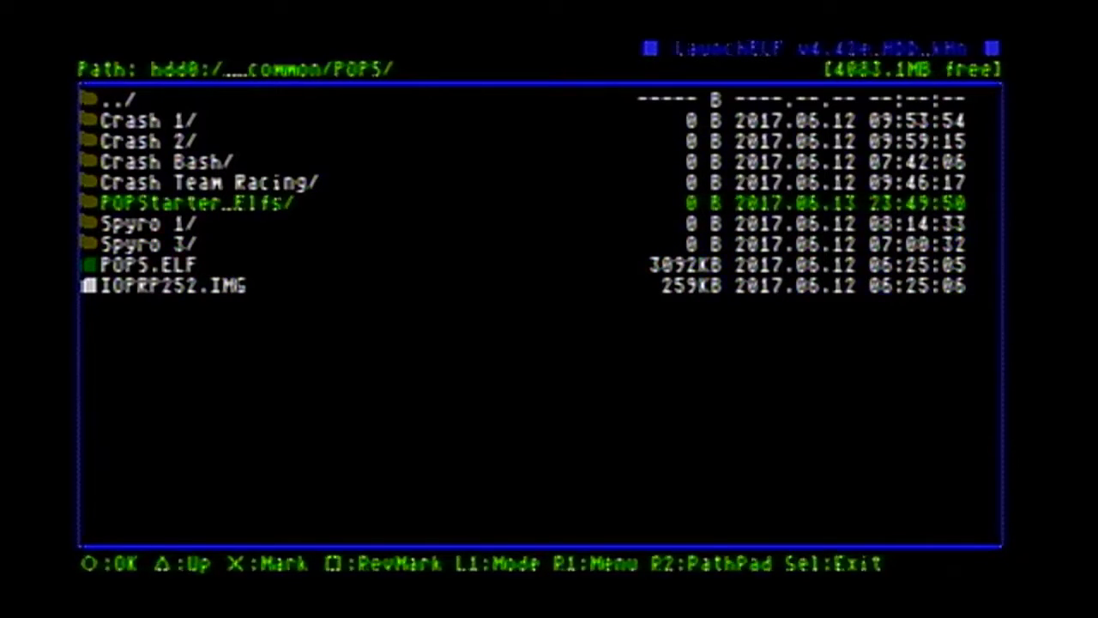
{"action": "key", "text": "Return"}
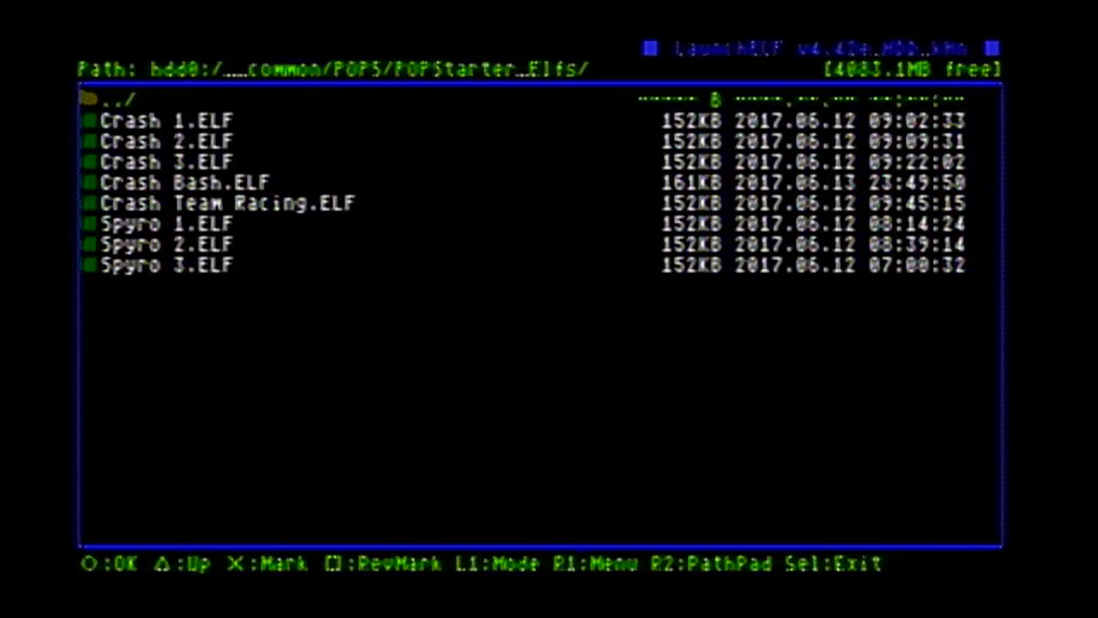
{"action": "key", "text": "BackSpace"}
{"action": "key", "text": "BackSpace"}
- Browse to mass:/POPStarter Tutorial/POPS Sony Files on the USB drive
{"action": "key", "text": "BackSpace"}
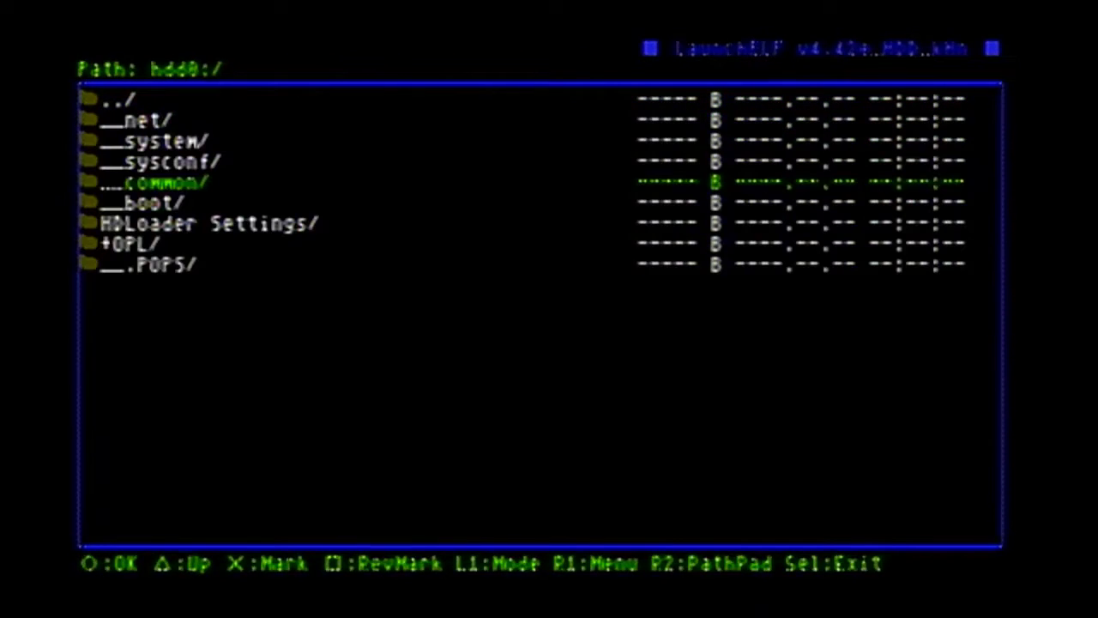
{"action": "key", "text": "BackSpace"}
{"action": "key", "text": "Down"}
{"action": "key", "text": "Down"}
{"action": "key", "text": "Down"}
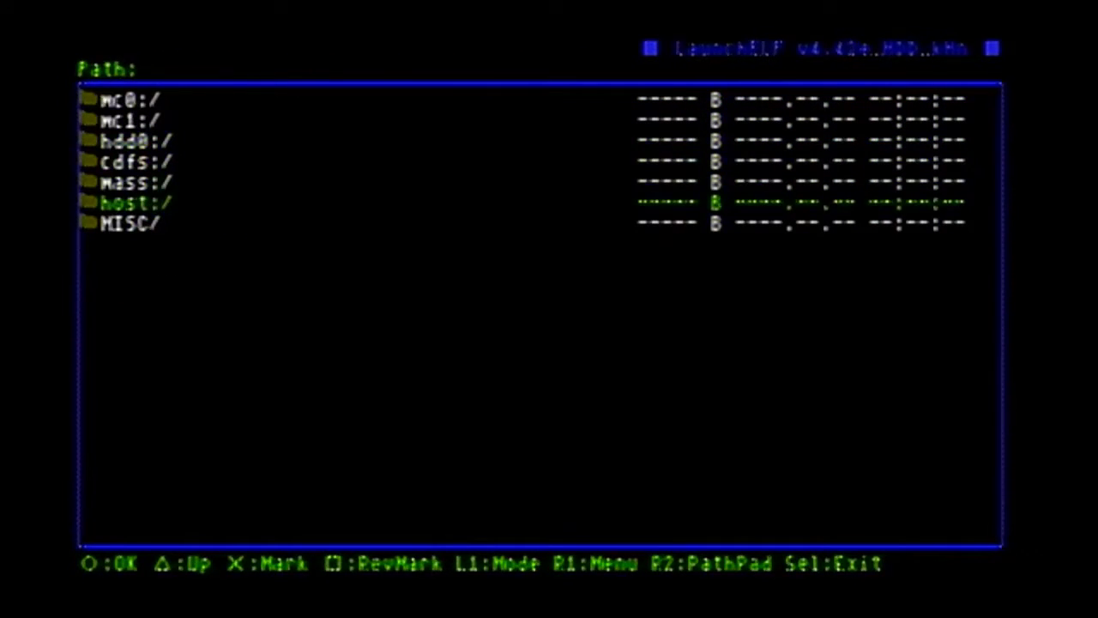
{"action": "key", "text": "Up"}
{"action": "key", "text": "Return"}
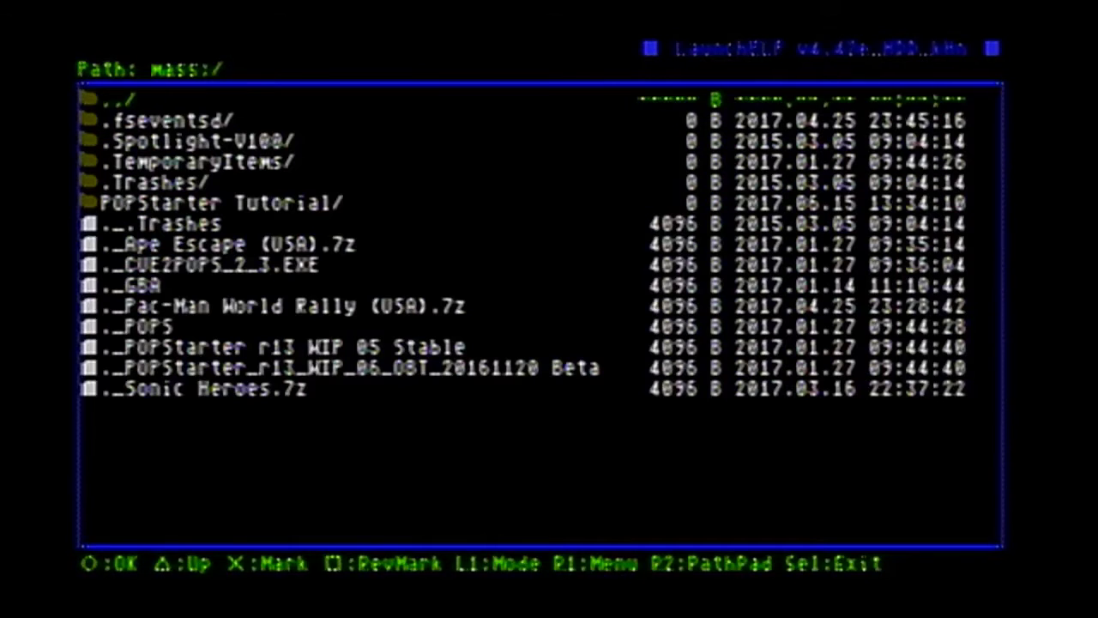
{"action": "key", "text": "Down"}
{"action": "key", "text": "Down"}
{"action": "key", "text": "Down"}
{"action": "key", "text": "Down"}
{"action": "key", "text": "Down"}
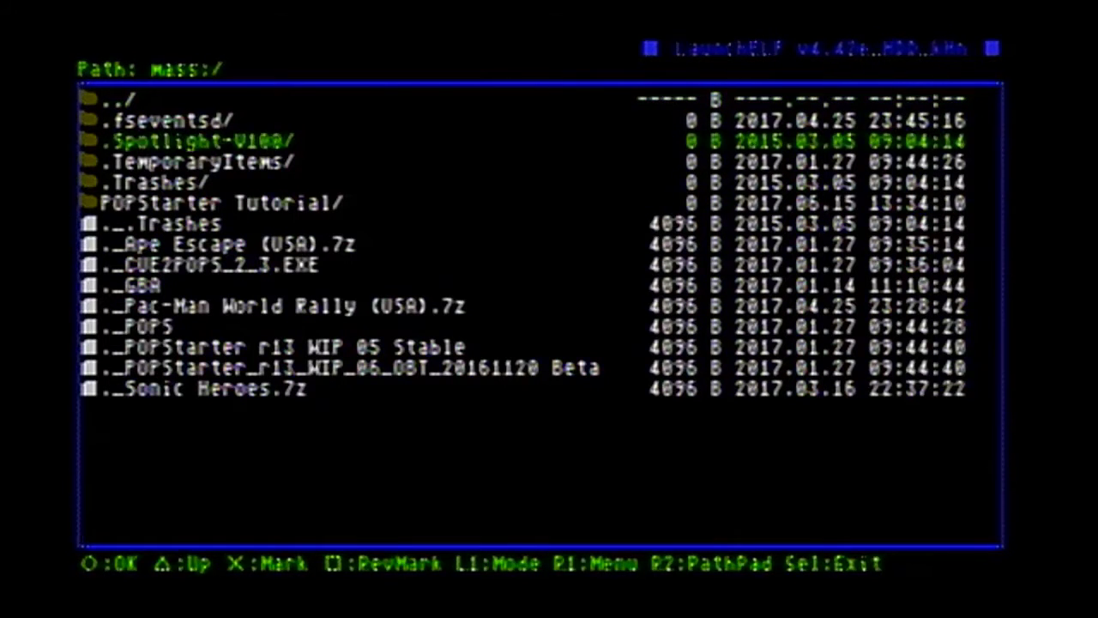
{"action": "key", "text": "Return"}
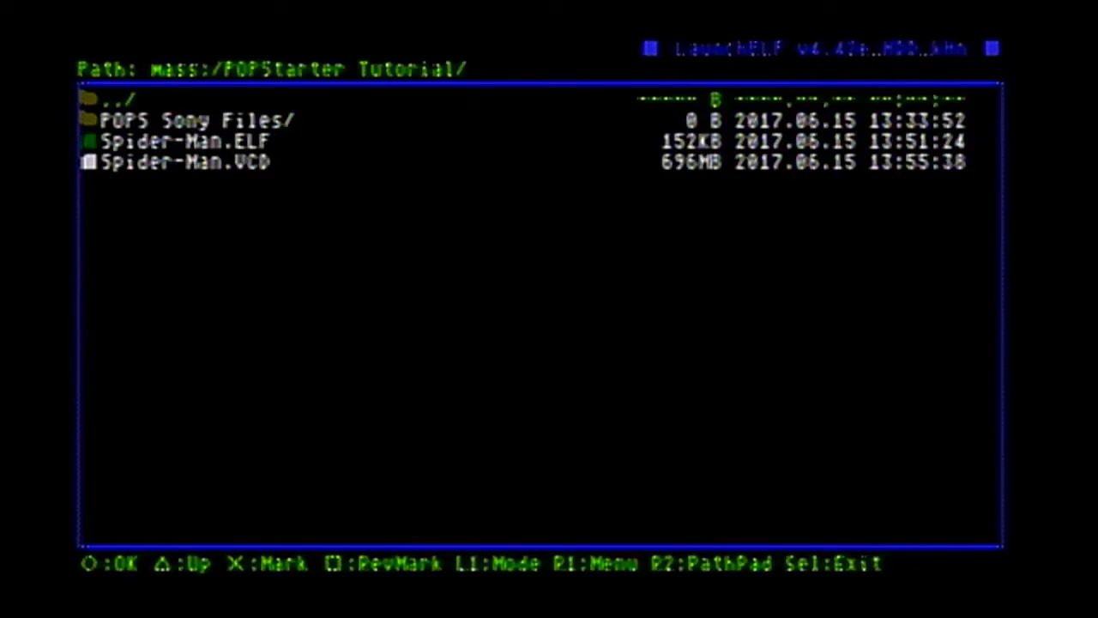
{"action": "key", "text": "Down"}
{"action": "key", "text": "Return"}
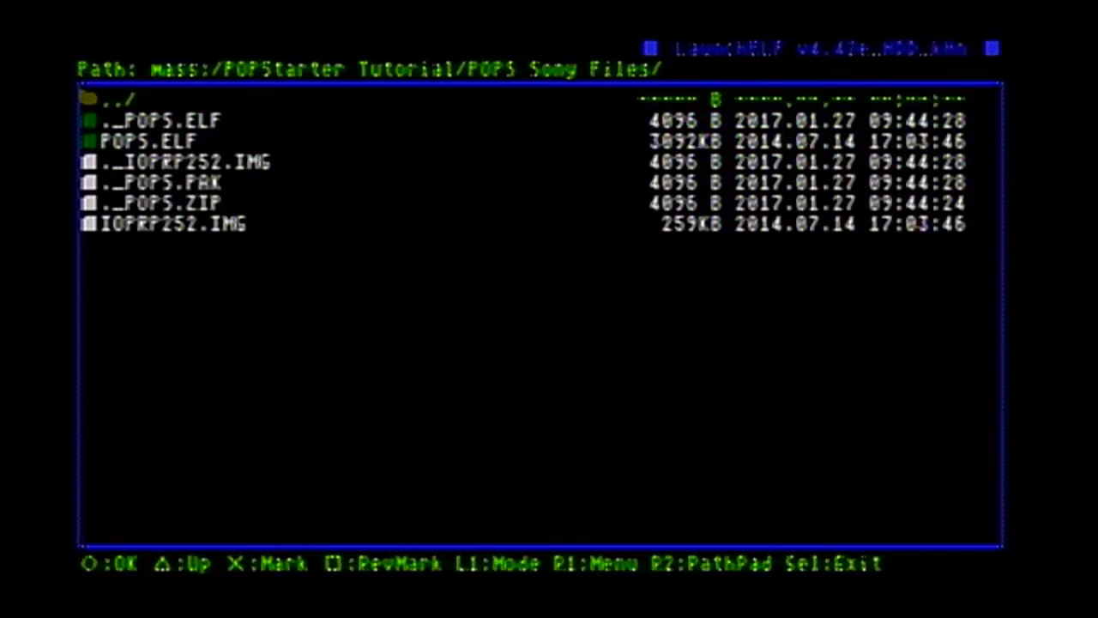
- Mark POPS.ELF and IOPRP252.IMG and copy them to the clipboard
{"action": "key", "text": "Down"}
{"action": "key", "text": "Down"}
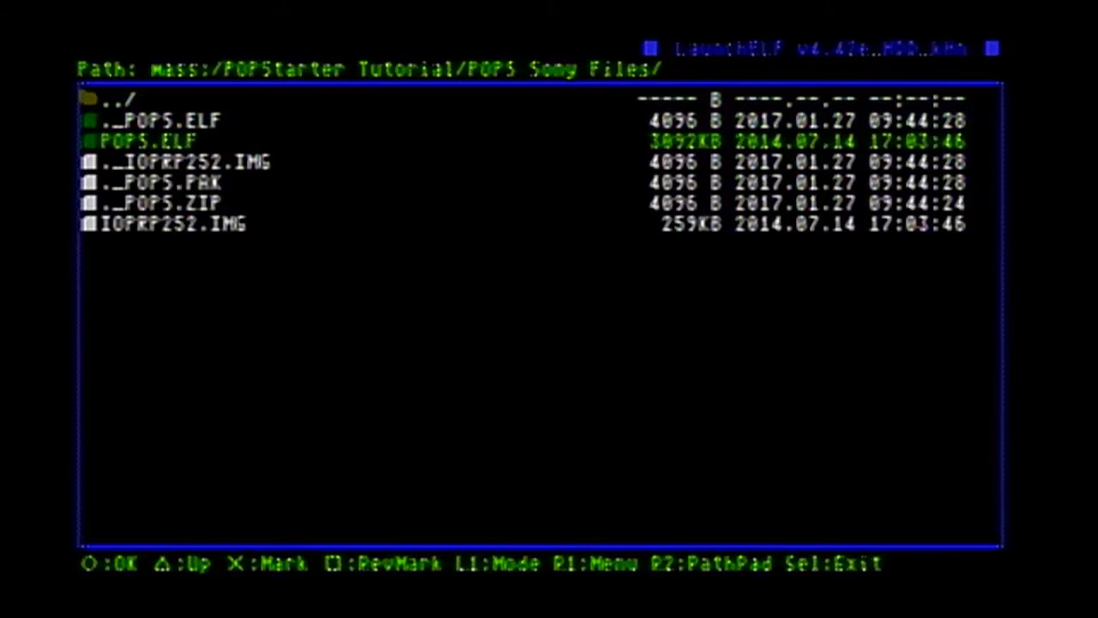
{"action": "key", "text": "Down"}
{"action": "key", "text": "Down"}
{"action": "key", "text": "Down"}
{"action": "key", "text": "Down"}
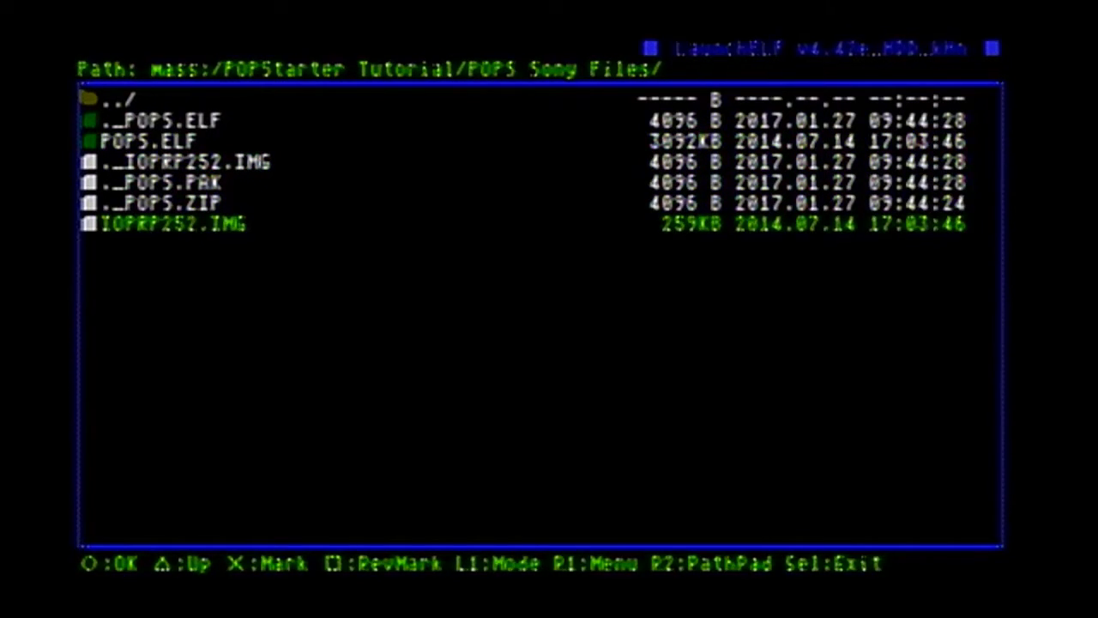
{"action": "key", "text": "x"}
{"action": "key", "text": "Up"}
{"action": "key", "text": "Up"}
{"action": "key", "text": "Up"}
{"action": "key", "text": "Up"}
{"action": "key", "text": "Down"}
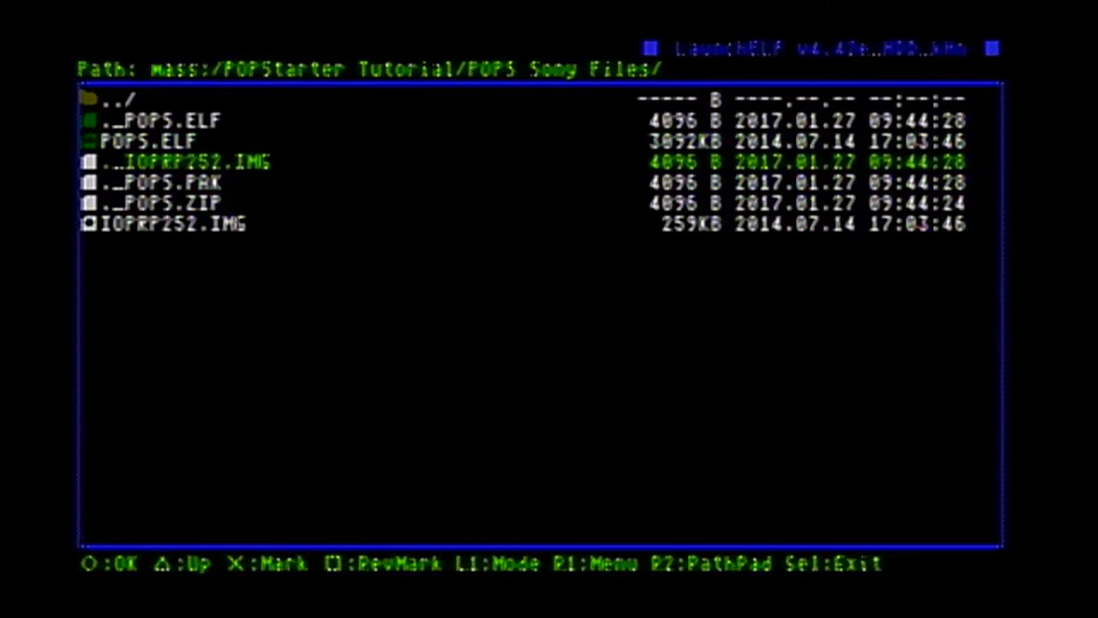
{"action": "key", "text": "r"}
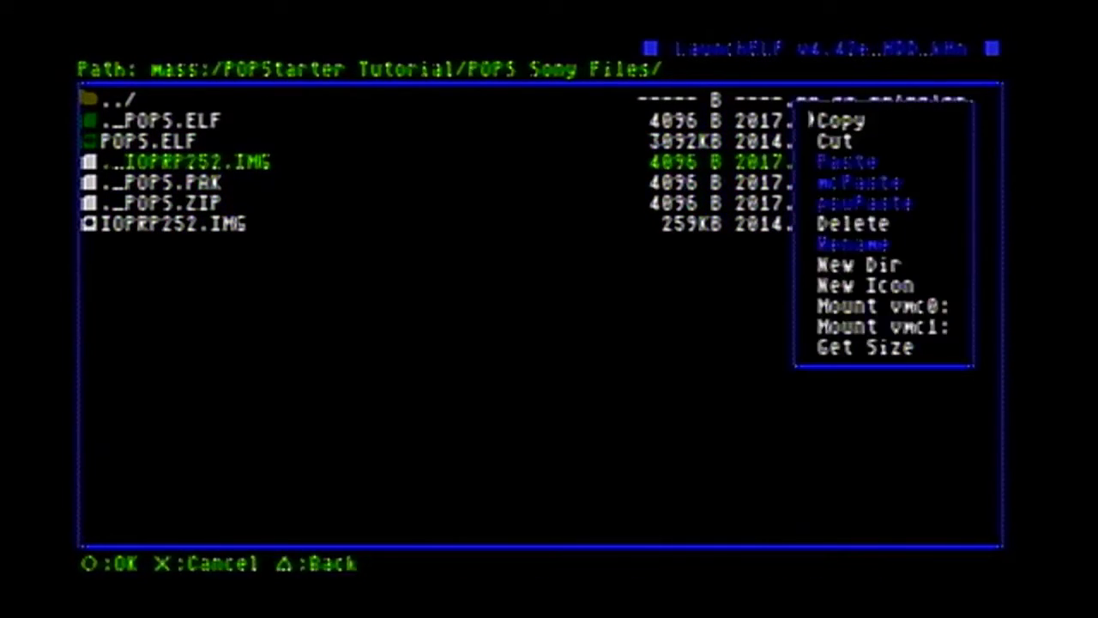
{"action": "key", "text": "Return"}
- Browse hdd0:/__common/POPS/ to check its contents, then back out to the device list
{"action": "key", "text": "BackSpace"}
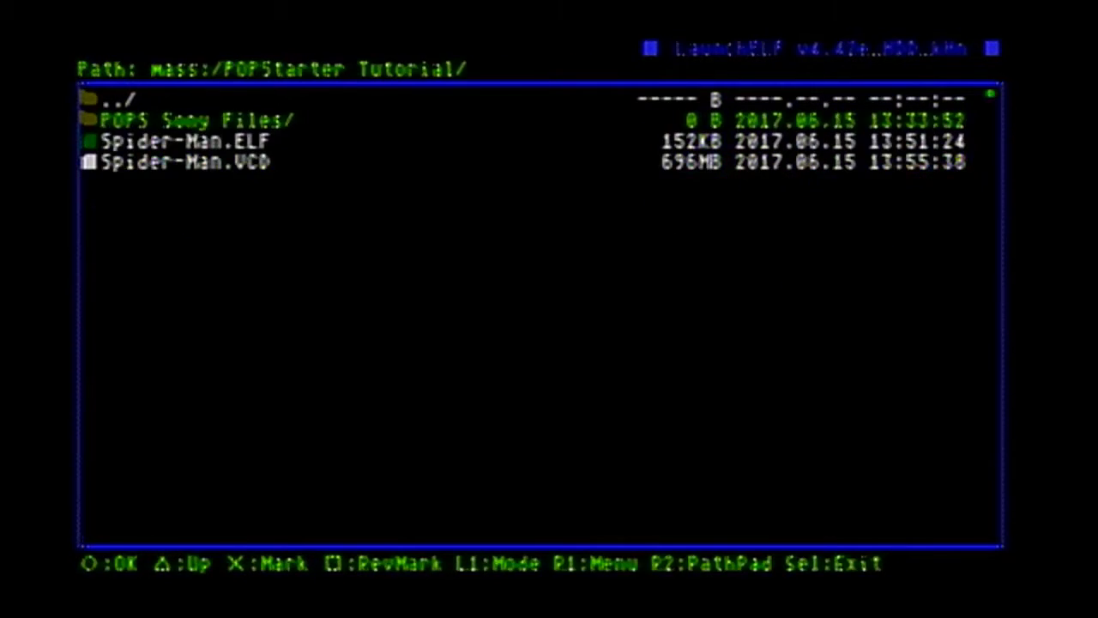
{"action": "key", "text": "BackSpace"}
{"action": "key", "text": "BackSpace"}
{"action": "key", "text": "Up"}
{"action": "key", "text": "Up"}
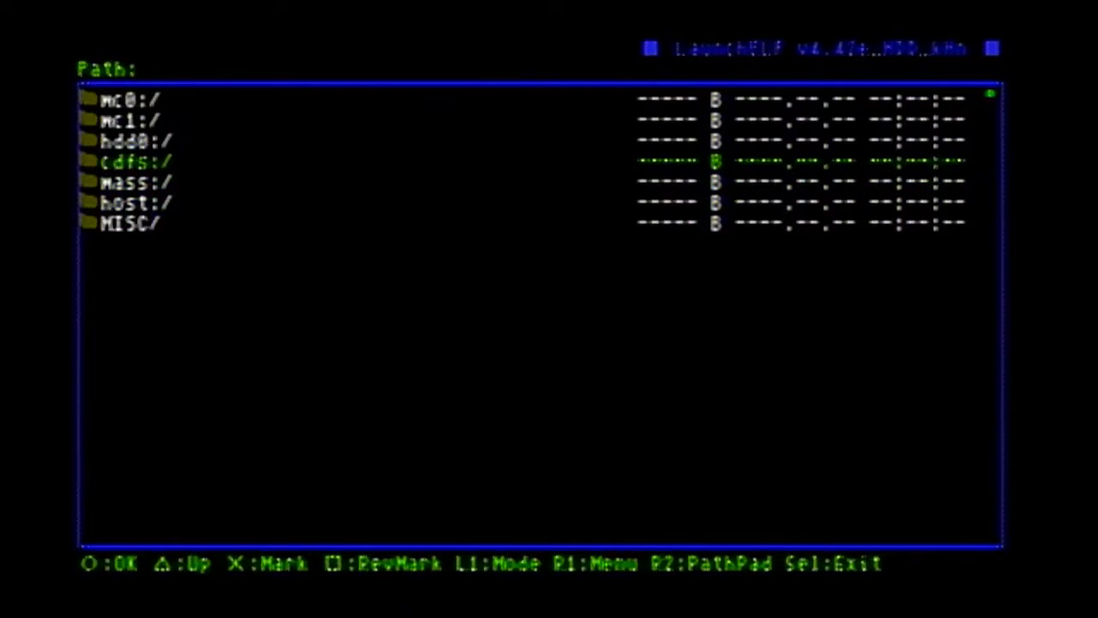
{"action": "key", "text": "Return"}
{"action": "key", "text": "Down"}
{"action": "key", "text": "Down"}
{"action": "key", "text": "Down"}
{"action": "key", "text": "Down"}
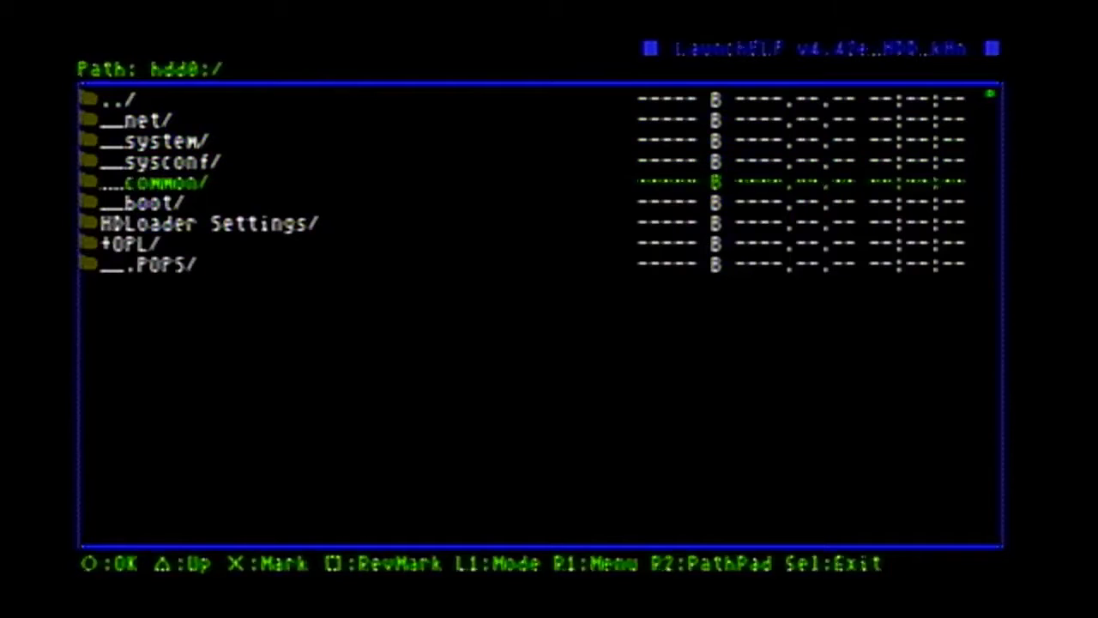
{"action": "key", "text": "Return"}
{"action": "key", "text": "Down"}
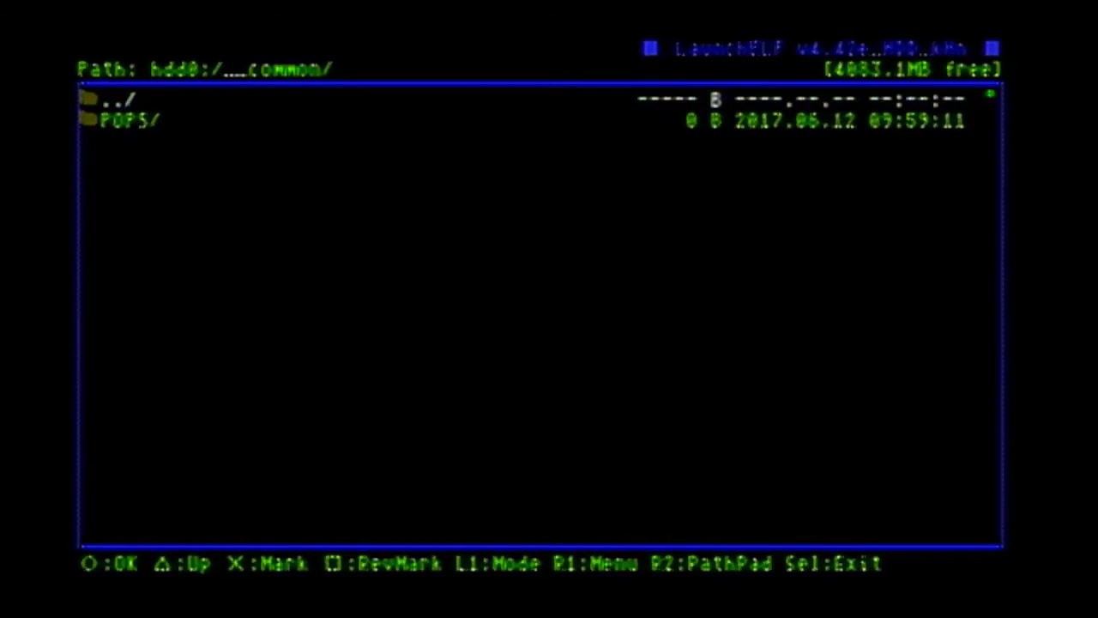
{"action": "key", "text": "Return"}
{"action": "key", "text": "Down"}
{"action": "key", "text": "Down"}
{"action": "key", "text": "Down"}
{"action": "key", "text": "Down"}
{"action": "key", "text": "Down"}
{"action": "key", "text": "Down"}
{"action": "key", "text": "Down"}
{"action": "key", "text": "Down"}
{"action": "key", "text": "Down"}
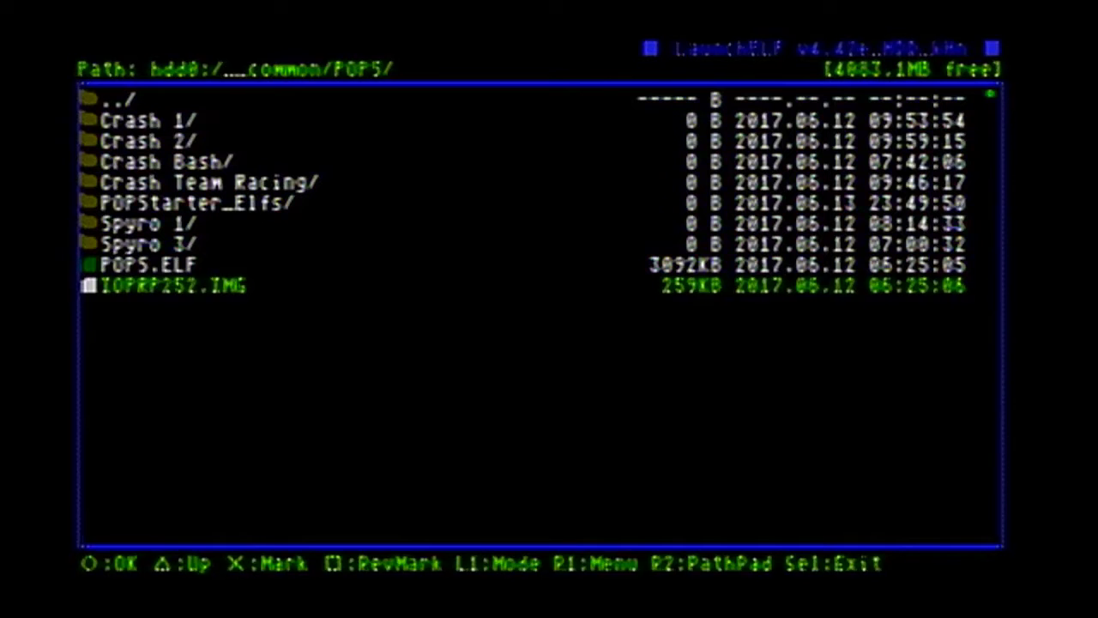
{"action": "key", "text": "Up"}
{"action": "key", "text": "Up"}
{"action": "key", "text": "Up"}
{"action": "key", "text": "Up"}
{"action": "key", "text": "BackSpace"}
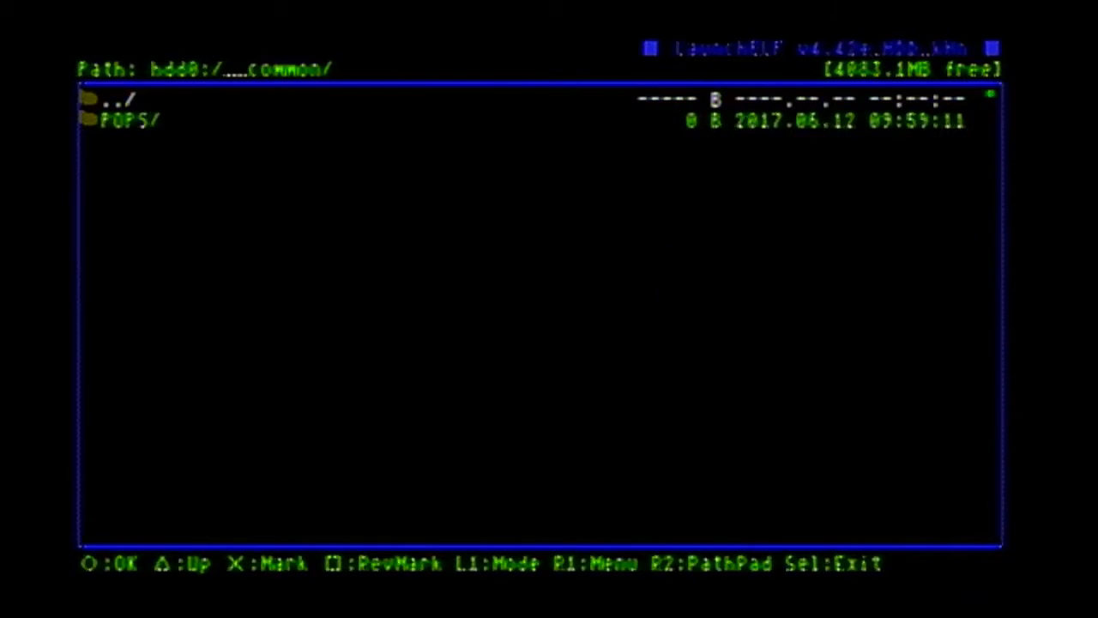
{"action": "key", "text": "BackSpace"}
{"action": "key", "text": "BackSpace"}
- Copy Spider-Man.VCD from mass:/POPStarter Tutorial/ to the clipboard
{"action": "key", "text": "Down"}
{"action": "key", "text": "Down"}
{"action": "key", "text": "Down"}
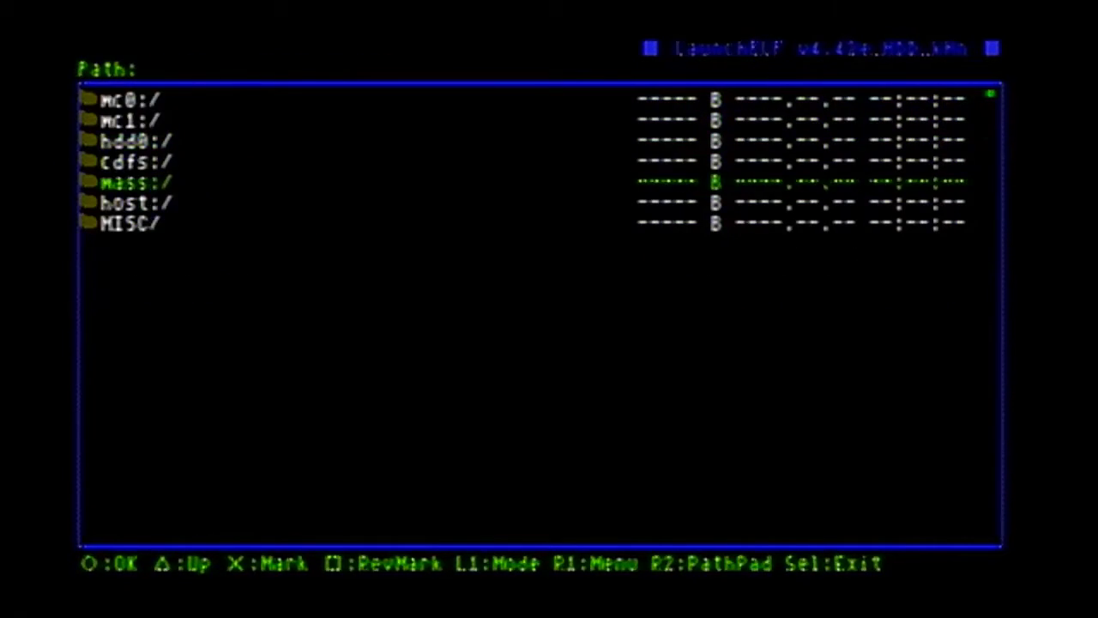
{"action": "key", "text": "Up"}
{"action": "key", "text": "Return"}
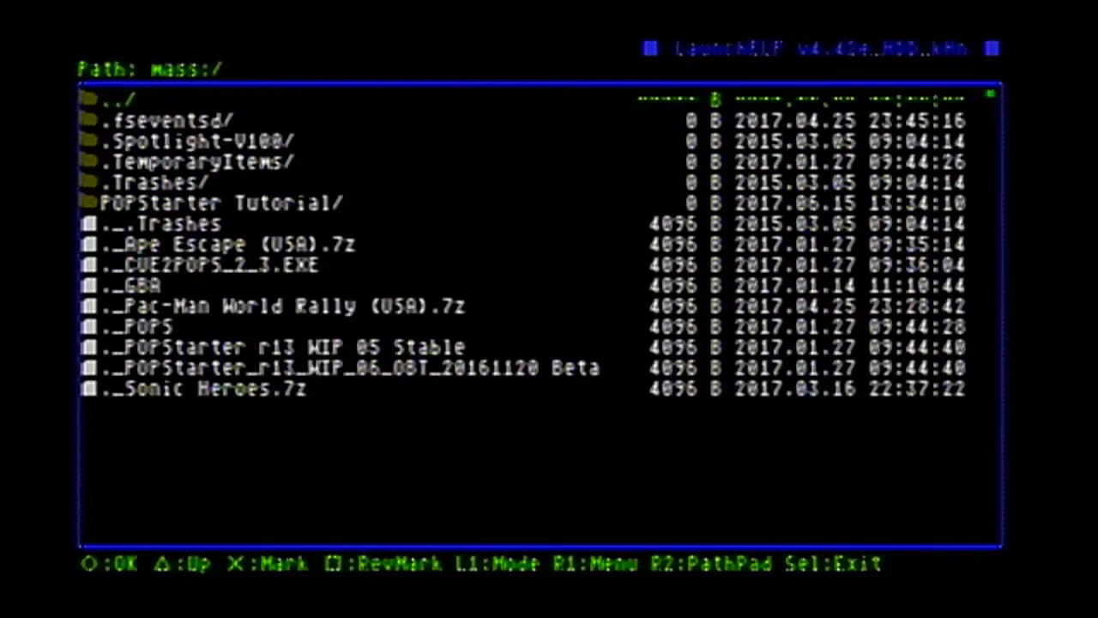
{"action": "key", "text": "Down"}
{"action": "key", "text": "Down"}
{"action": "key", "text": "Down"}
{"action": "key", "text": "Down"}
{"action": "key", "text": "Down"}
{"action": "key", "text": "Return"}
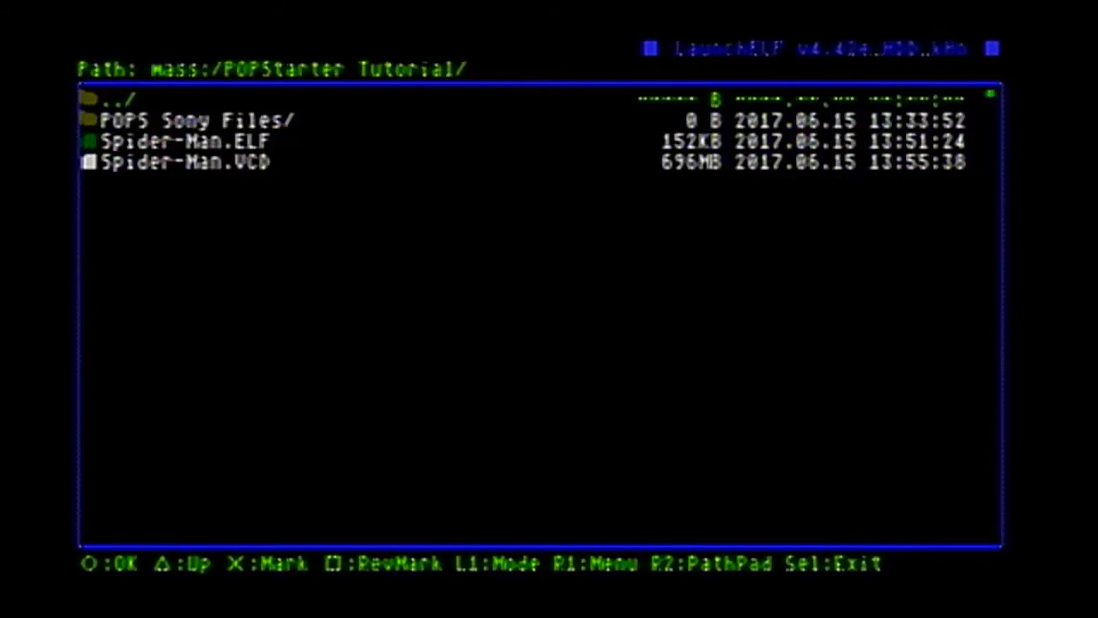
{"action": "key", "text": "BackSpace"}
{"action": "key", "text": "Return"}
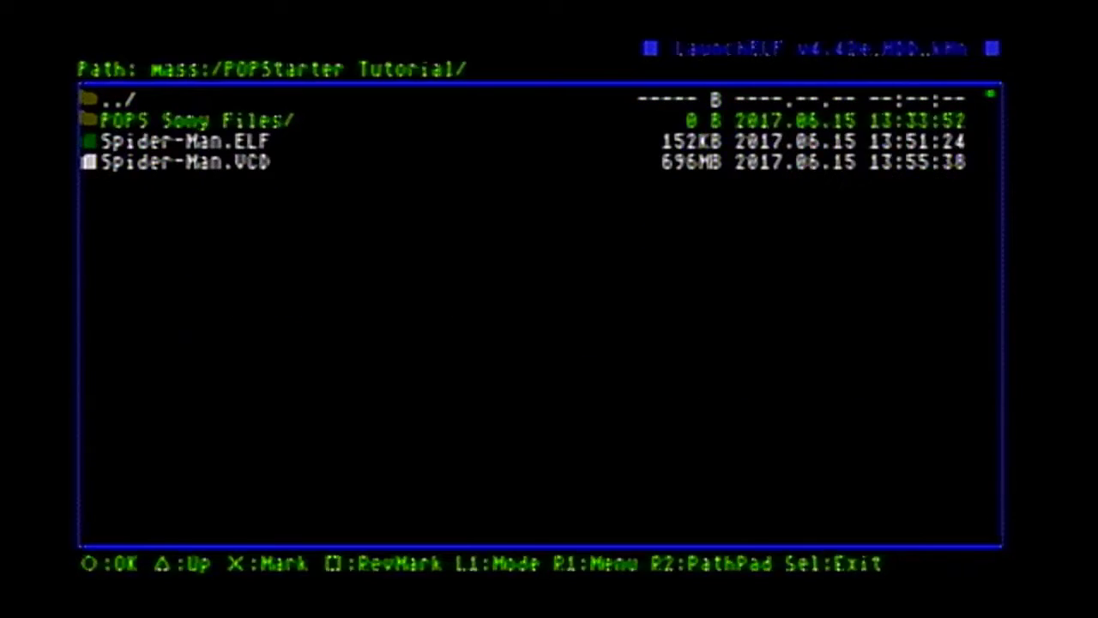
{"action": "key", "text": "Down"}
{"action": "key", "text": "Down"}
{"action": "key", "text": "Menu"}
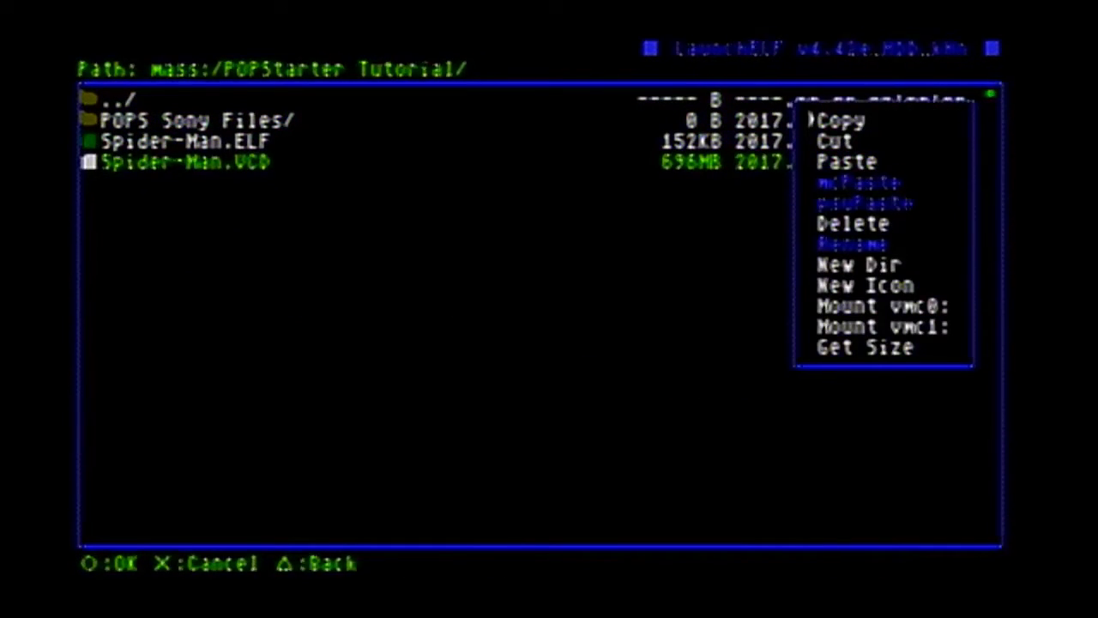
{"action": "key", "text": "Return"}
- Open hdd0:/__.POPS/, which lists the eight Crash and Spyro VCDs
{"action": "key", "text": "BackSpace"}
{"action": "key", "text": "BackSpace"}
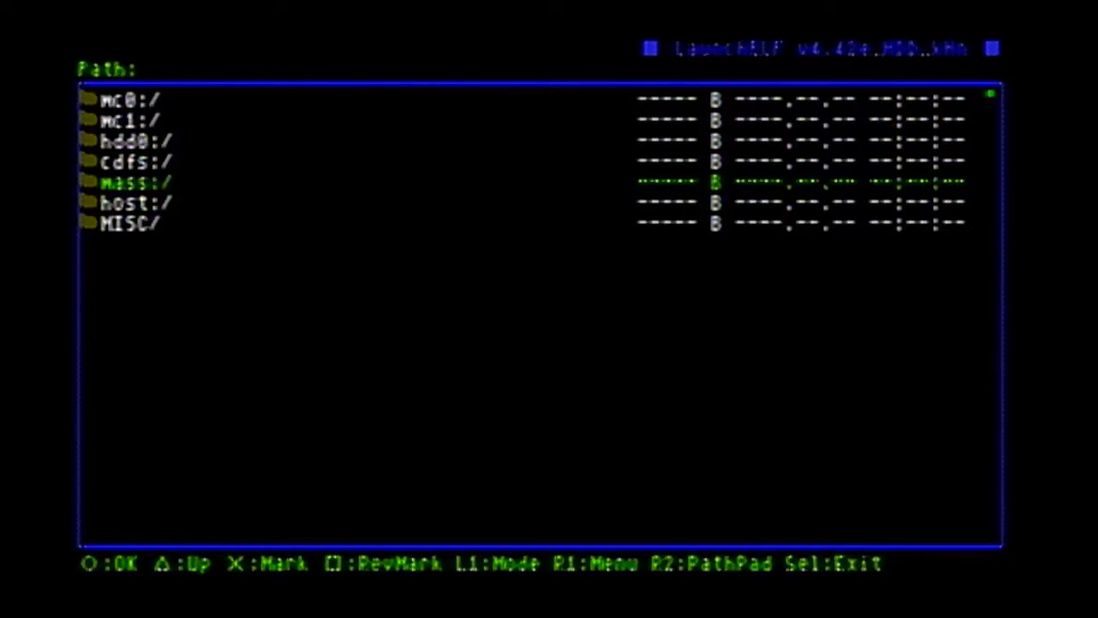
{"action": "key", "text": "Up"}
{"action": "key", "text": "Up"}
{"action": "key", "text": "Return"}
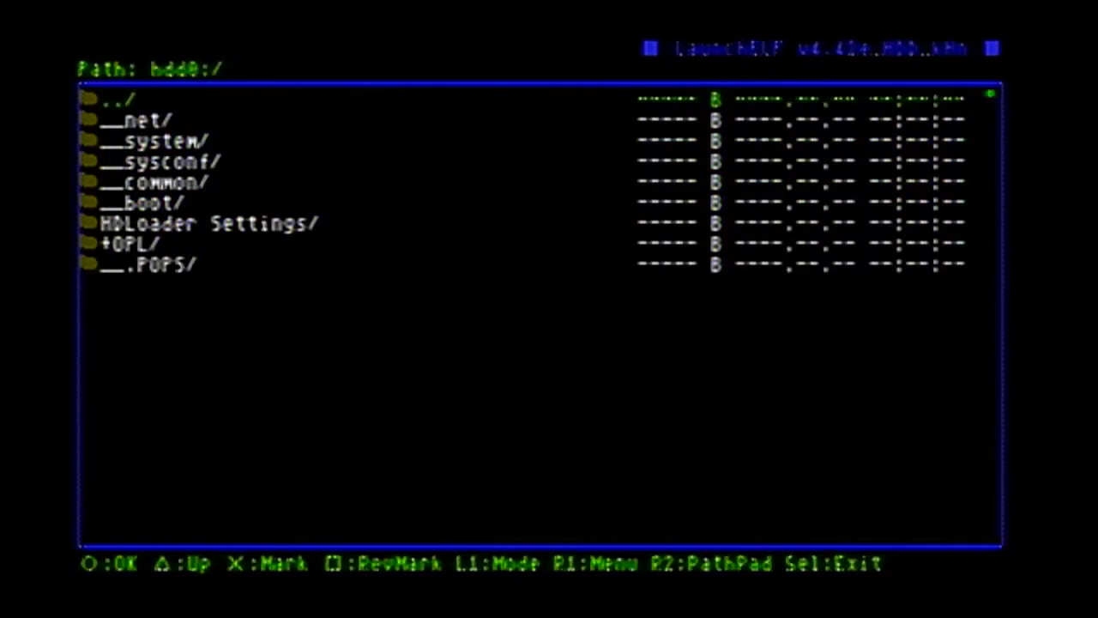
{"action": "key", "text": "Down"}
{"action": "key", "text": "Down"}
{"action": "key", "text": "Down"}
{"action": "key", "text": "Down"}
{"action": "key", "text": "Down"}
{"action": "key", "text": "Down"}
{"action": "key", "text": "Down"}
{"action": "key", "text": "Down"}
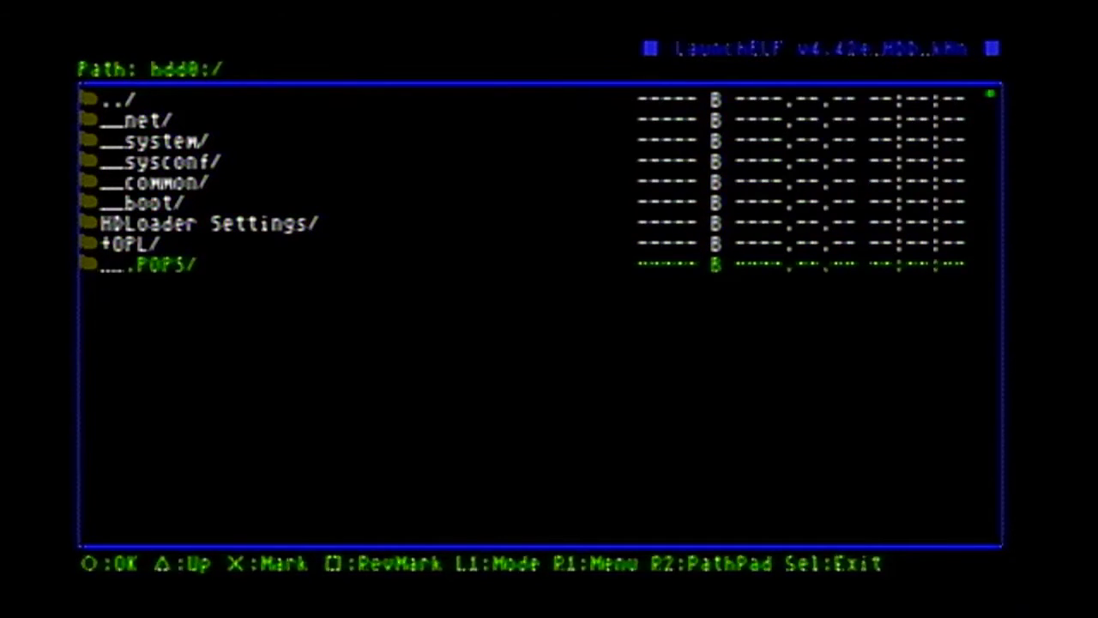
{"action": "key", "text": "Return"}
{"action": "key", "text": "Down"}
{"action": "key", "text": "Down"}
{"action": "key", "text": "Down"}
{"action": "key", "text": "Down"}
{"action": "key", "text": "Down"}
{"action": "key", "text": "Down"}
{"action": "key", "text": "Down"}
{"action": "key", "text": "Down"}
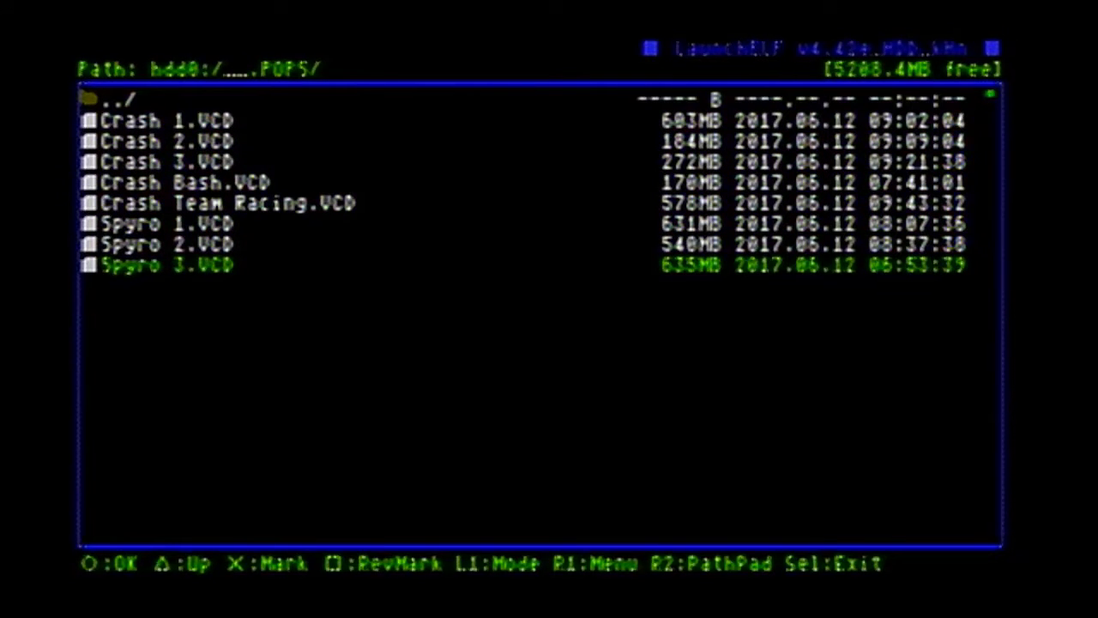
- Paste the 696 MB Spider-Man.VCD into hdd0:/__.POPS/, then return to the hdd0:/ root
{"action": "key", "text": "Menu"}
{"action": "key", "text": "Return"}
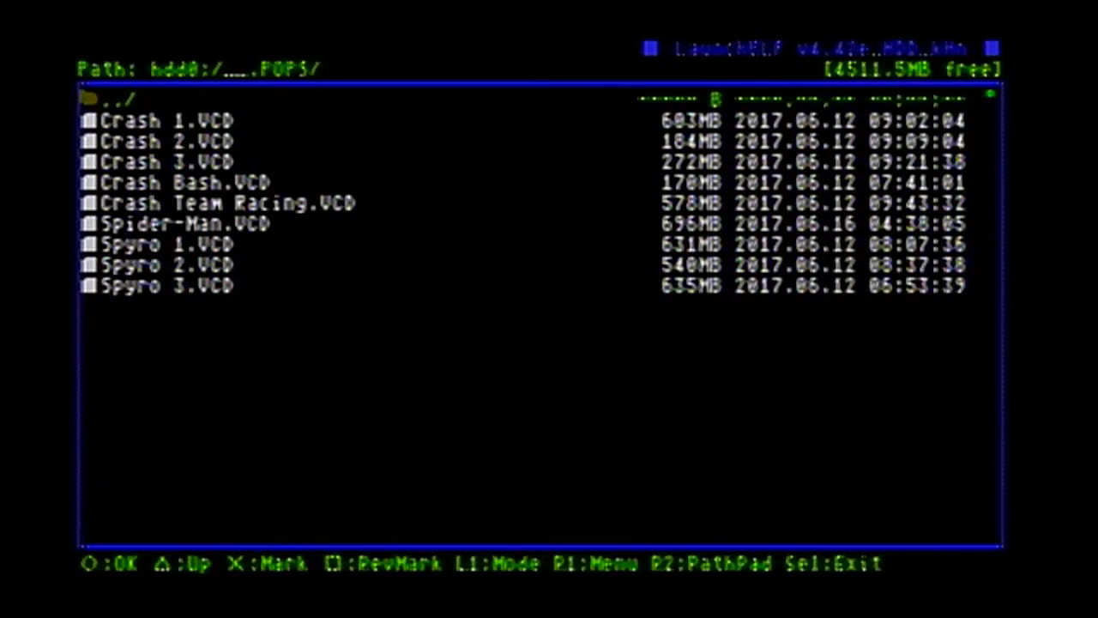
{"action": "key", "text": "BackSpace"}
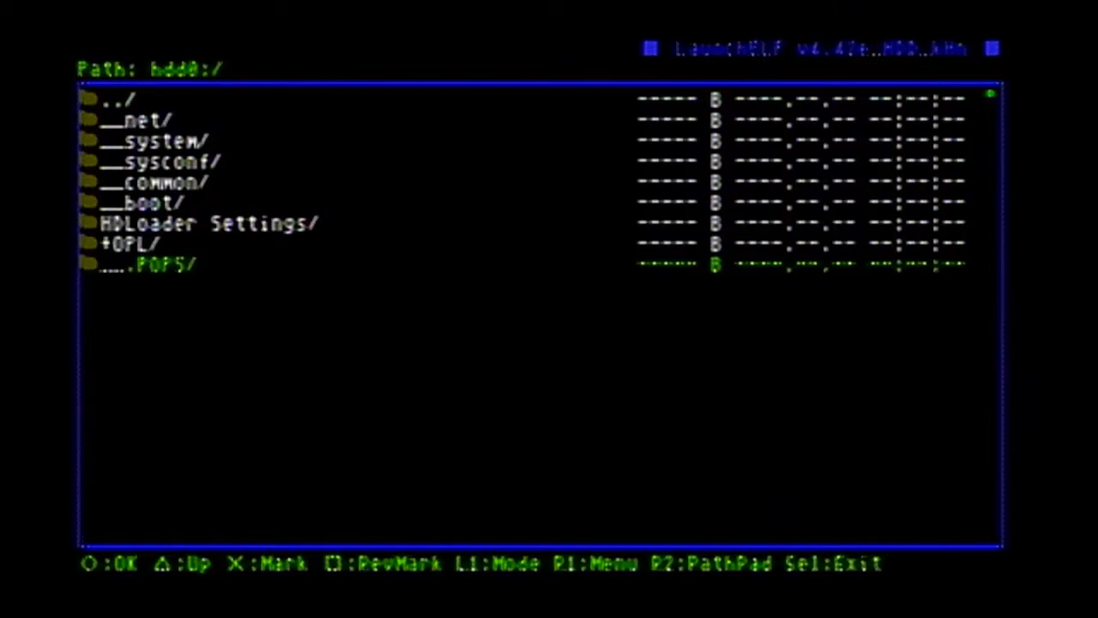
- Copy Spider-Man.ELF from mass:/POPStarter Tutorial/ to the clipboard
{"action": "key", "text": "BackSpace"}
{"action": "key", "text": "Down"}
{"action": "key", "text": "Down"}
{"action": "key", "text": "Return"}
{"action": "key", "text": "Down"}
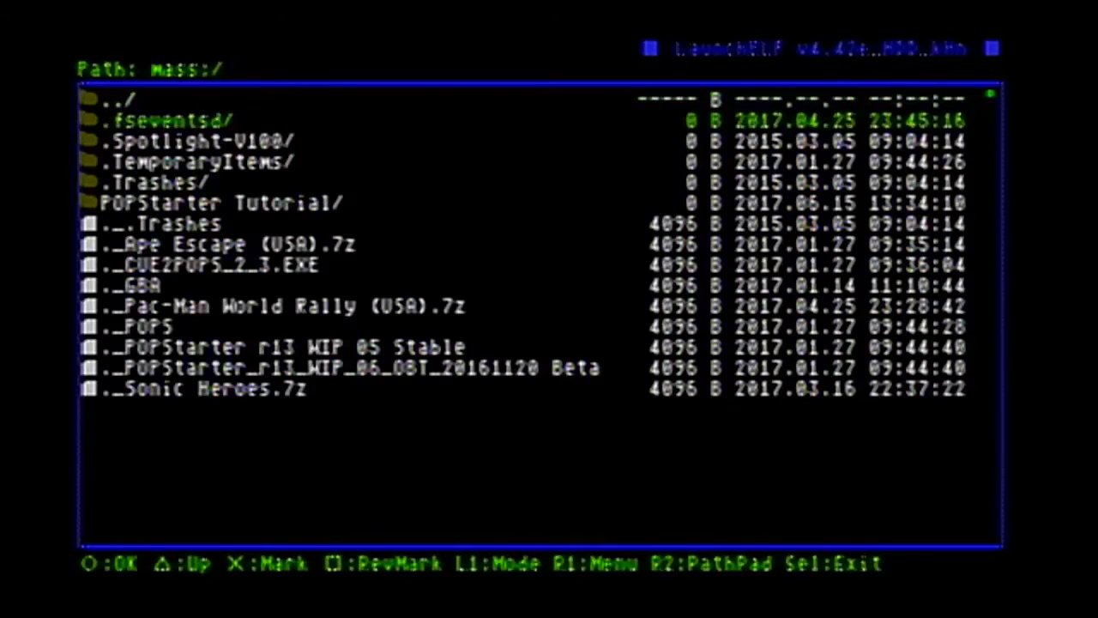
{"action": "key", "text": "Down"}
{"action": "key", "text": "Down"}
{"action": "key", "text": "Down"}
{"action": "key", "text": "Down"}
{"action": "key", "text": "Return"}
{"action": "key", "text": "Down"}
{"action": "key", "text": "Down"}
{"action": "key", "text": "Down"}
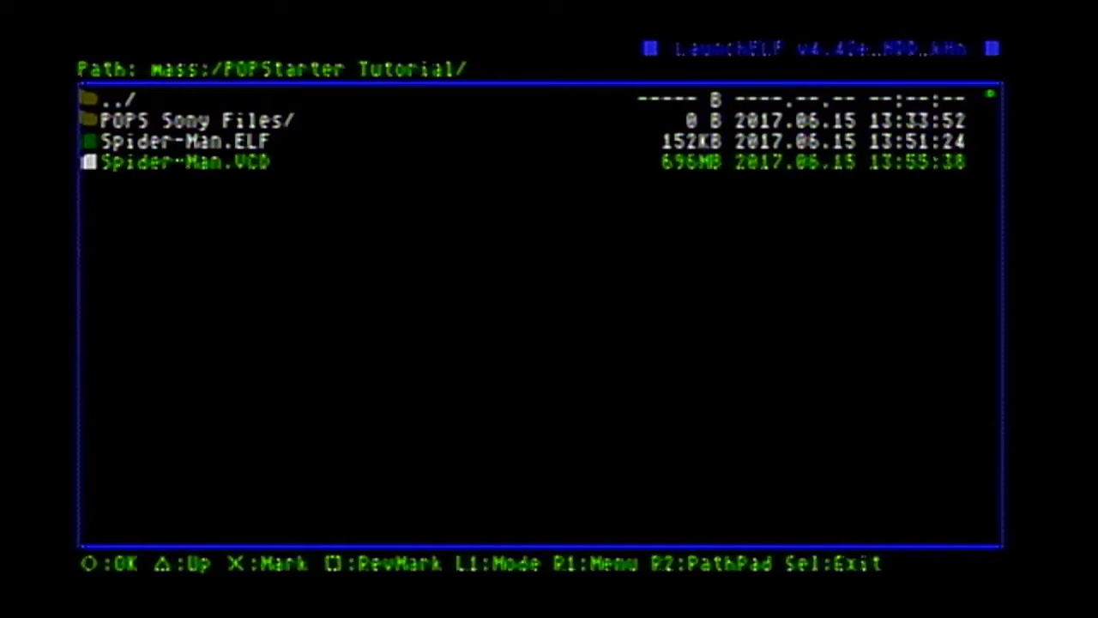
{"action": "key", "text": "Up"}
{"action": "key", "text": "Menu"}
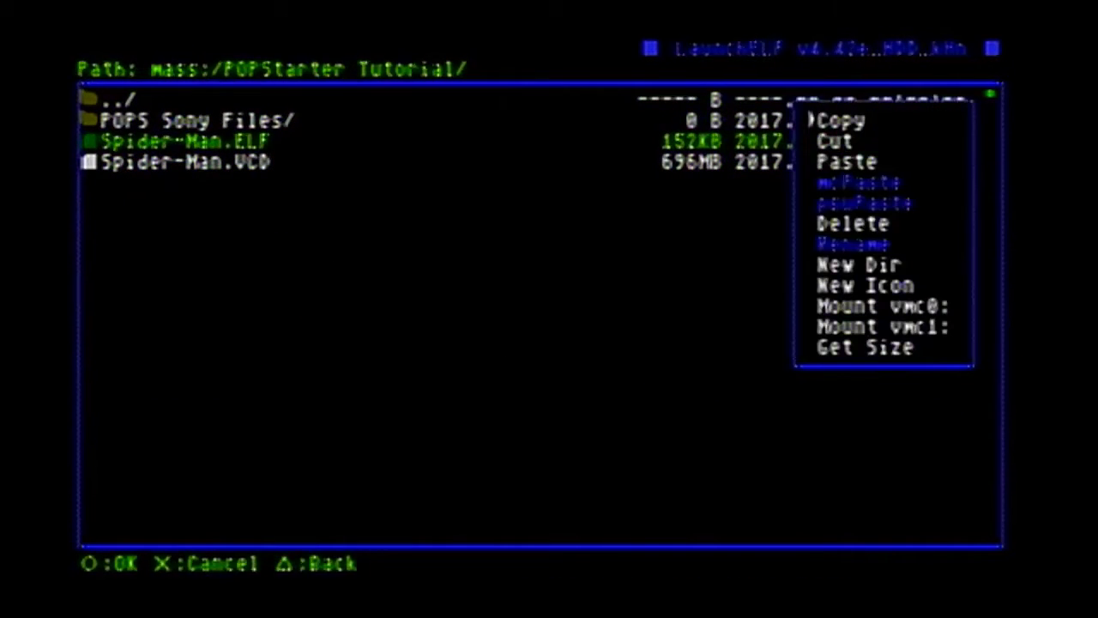
{"action": "key", "text": "Return"}
- Navigate to hdd0:/__common/POPS/POPStarter_Elfs/ on the hard drive
{"action": "key", "text": "BackSpace"}
{"action": "key", "text": "BackSpace"}
{"action": "key", "text": "Up"}
{"action": "key", "text": "Up"}
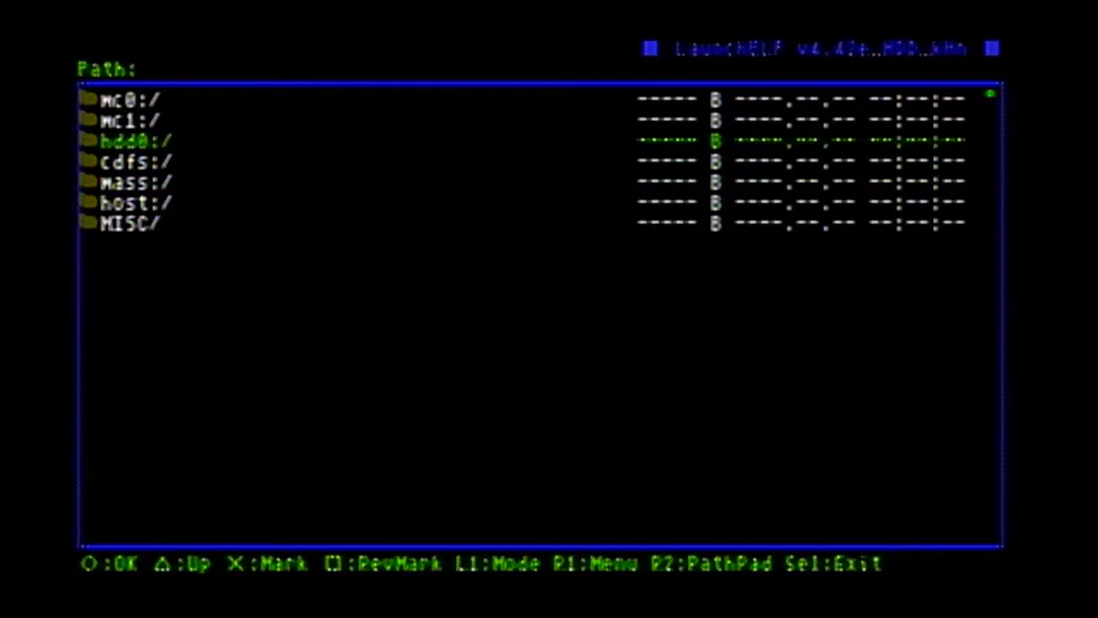
{"action": "key", "text": "Return"}
{"action": "key", "text": "Down"}
{"action": "key", "text": "Down"}
{"action": "key", "text": "Down"}
{"action": "key", "text": "Down"}
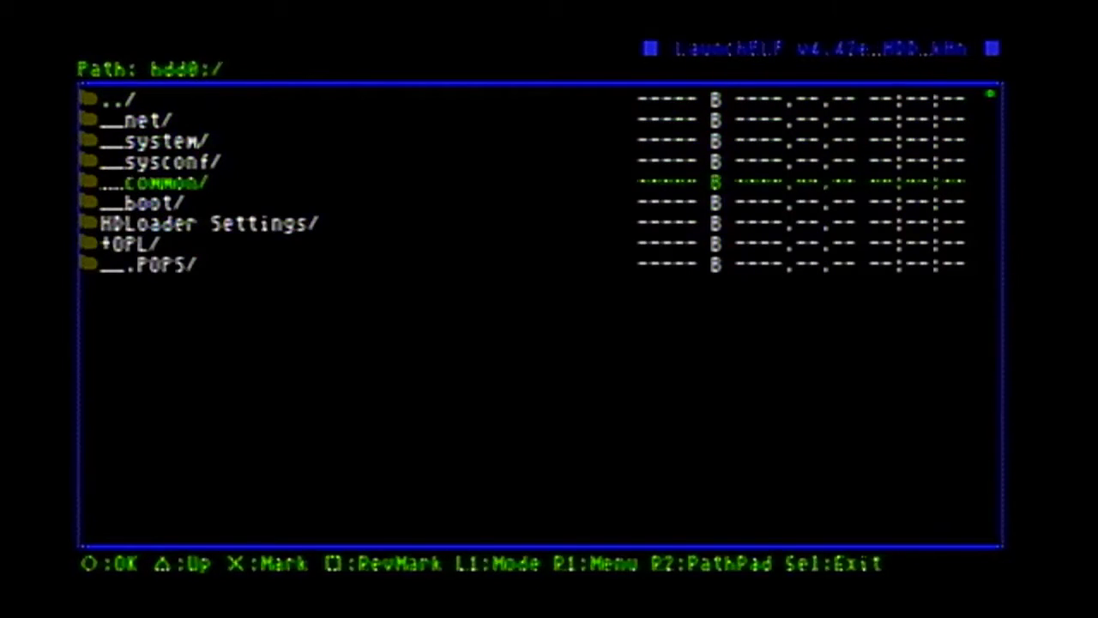
{"action": "key", "text": "Return"}
{"action": "key", "text": "Down"}
{"action": "key", "text": "Return"}
{"action": "key", "text": "Down"}
{"action": "key", "text": "Down"}
{"action": "key", "text": "Down"}
{"action": "key", "text": "Down"}
{"action": "key", "text": "Down"}
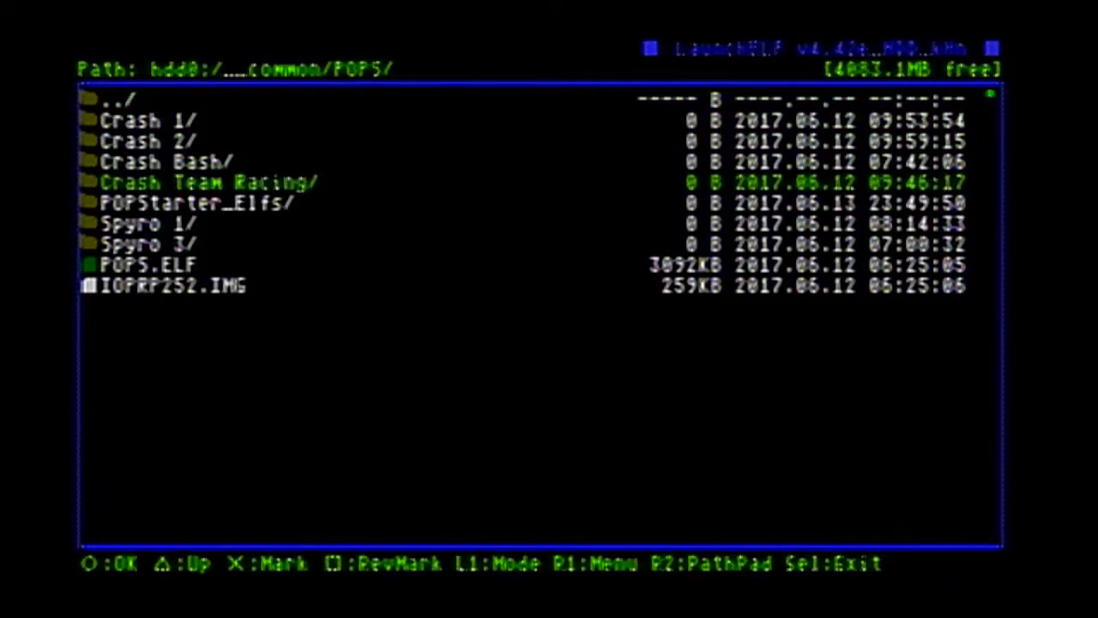
{"action": "key", "text": "Return"}
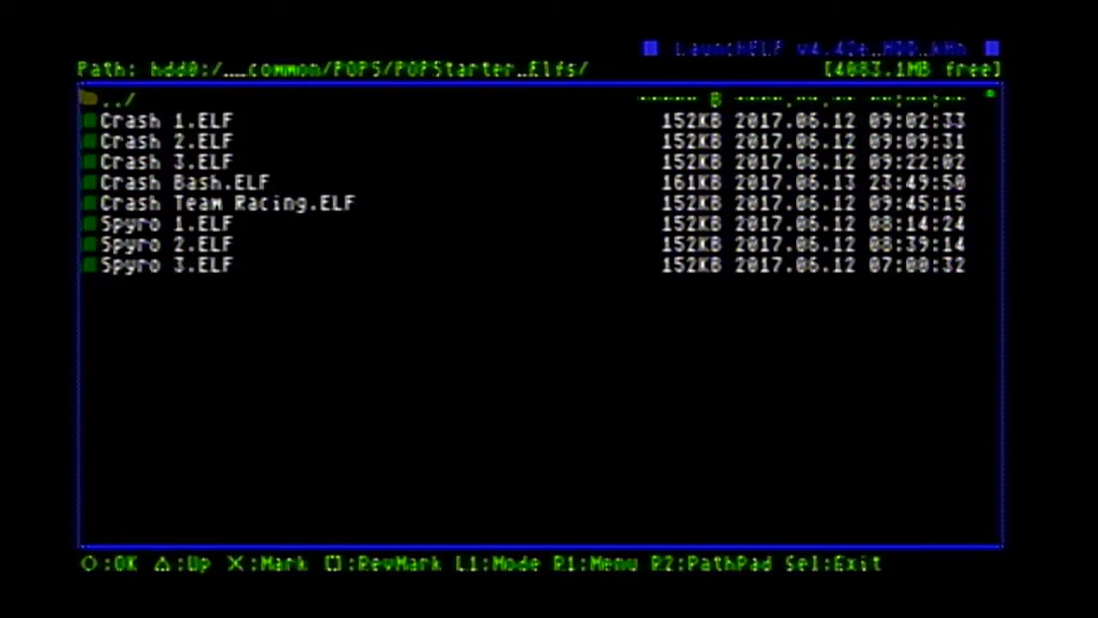
- Paste Spider-Man.ELF (152KB) into POPStarter_Elfs beside the Crash and Spyro launchers
{"action": "key", "text": "BackSpace"}
{"action": "key", "text": "Menu"}
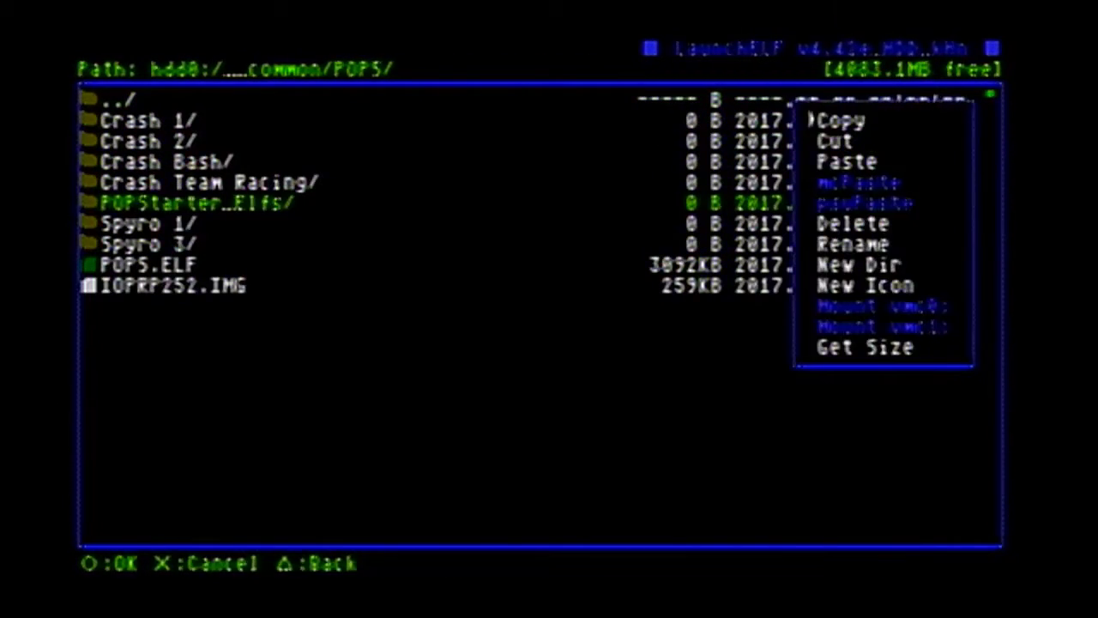
{"action": "key", "text": "Down"}
{"action": "key", "text": "Down"}
{"action": "key", "text": "Down"}
{"action": "key", "text": "Escape"}
{"action": "key", "text": "Return"}
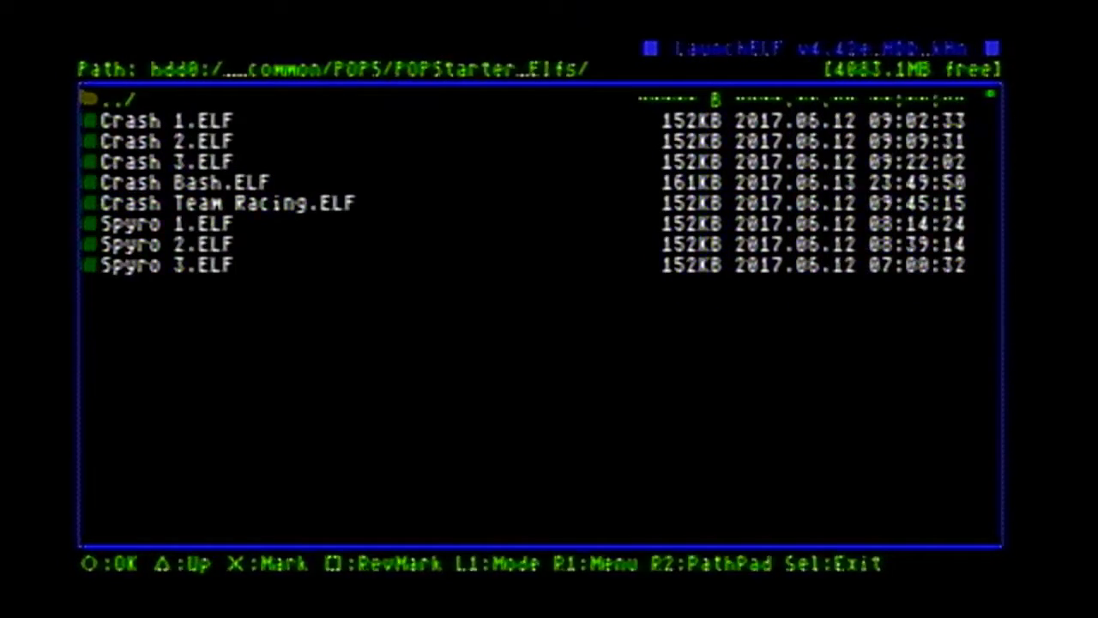
{"action": "key", "text": "Menu"}
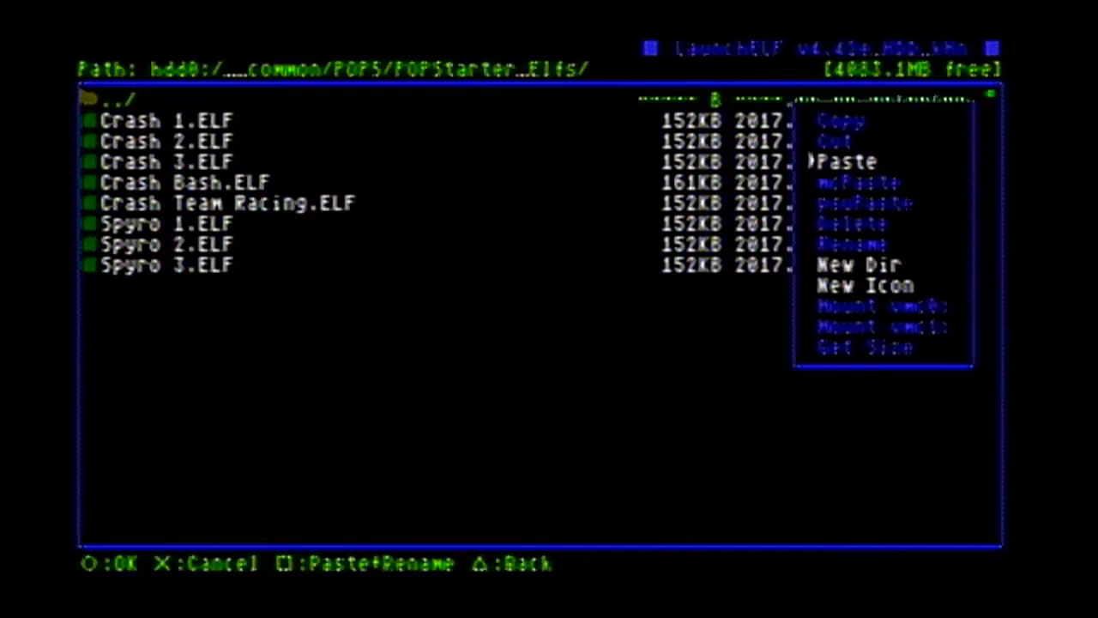
{"action": "key", "text": "Return"}
{"action": "key", "text": "Down"}
{"action": "key", "text": "Down"}
{"action": "key", "text": "Down"}
{"action": "key", "text": "Down"}
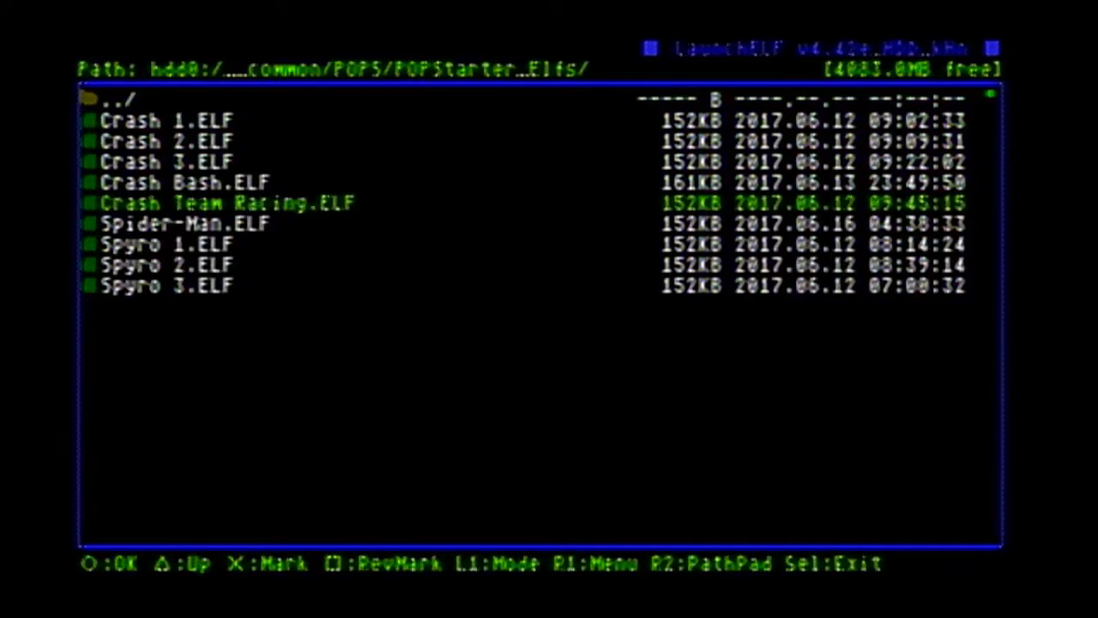